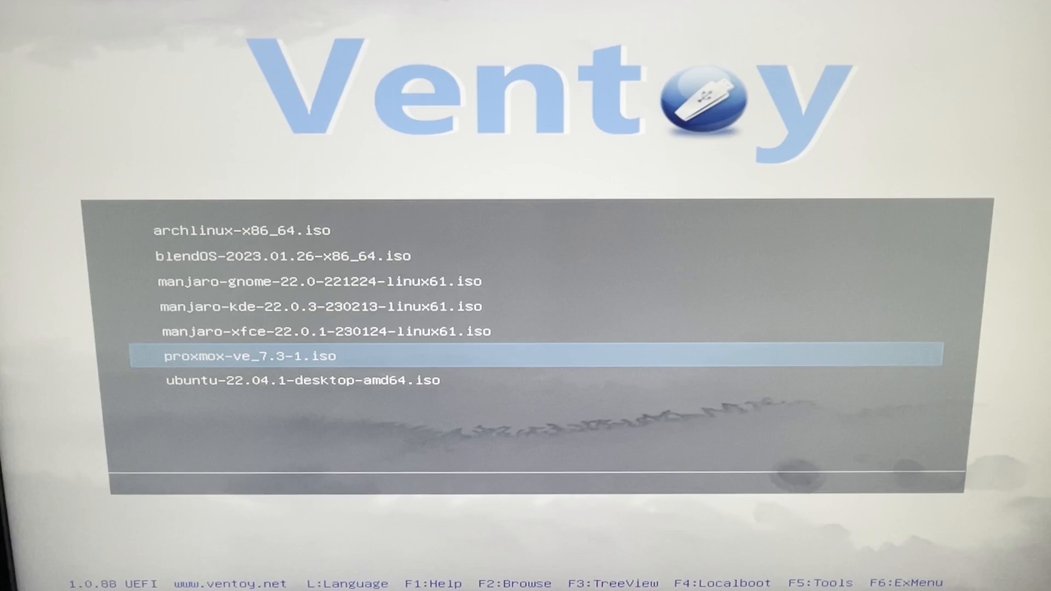
# - Boot proxmox-ve_7.3-1.iso in normal mode and start the Proxmox VE installation
pyautogui.press('Return')
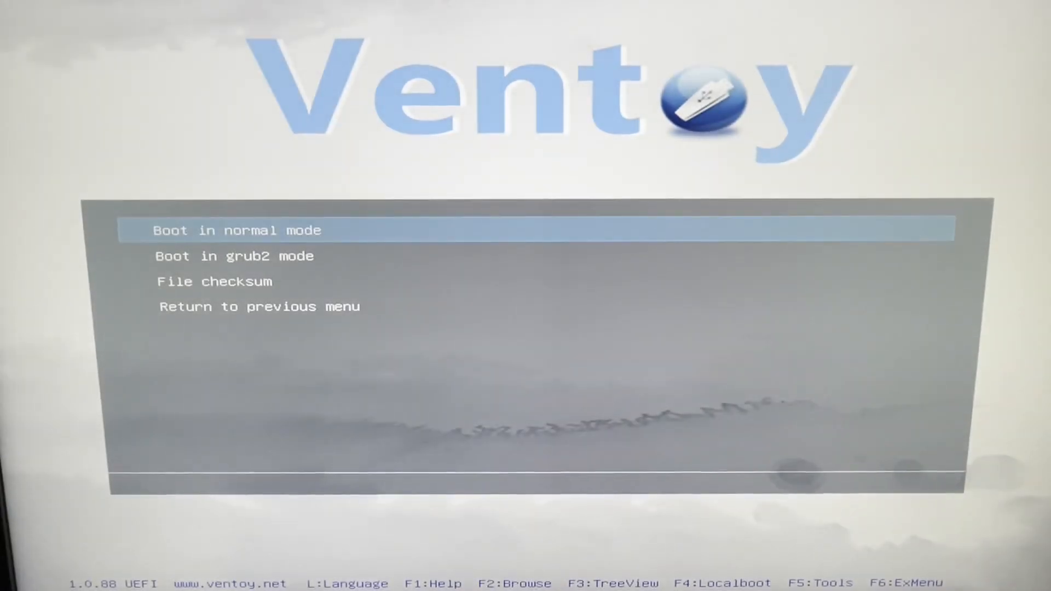
pyautogui.press('Return')
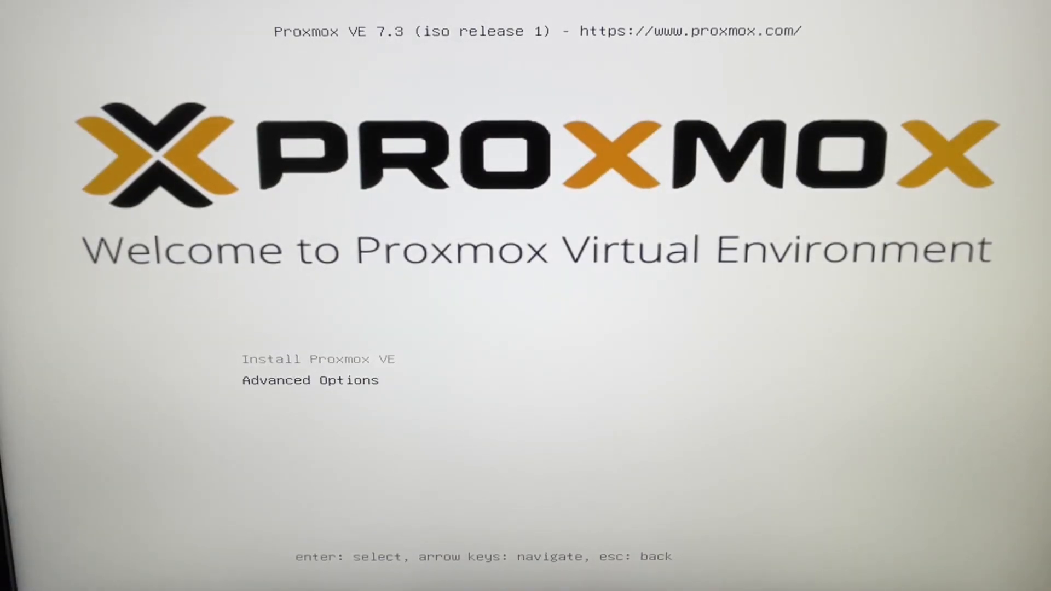
pyautogui.press('Return')
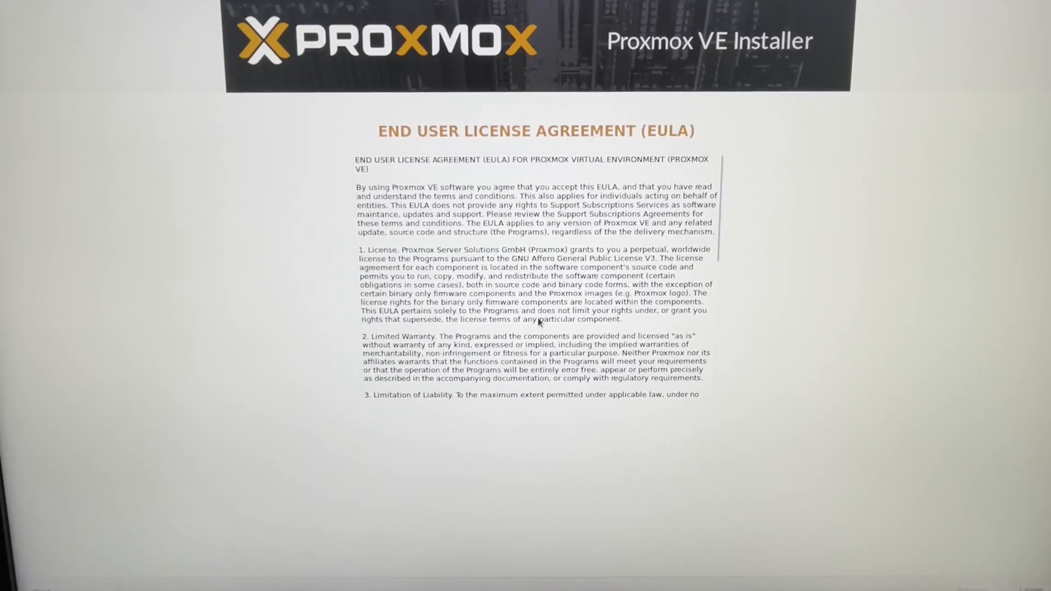
# - Accept the license agreement and choose /dev/sdb (111.79GiB, PNY CS900 120GB) as the installation's target hard disk
pyautogui.click(1023, 588)
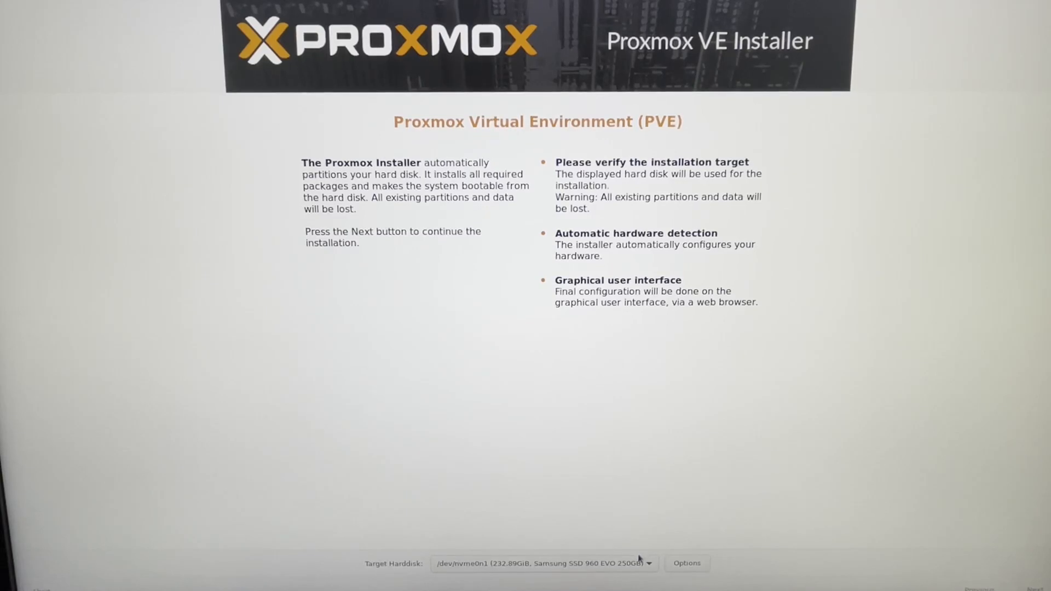
pyautogui.click(673, 563)
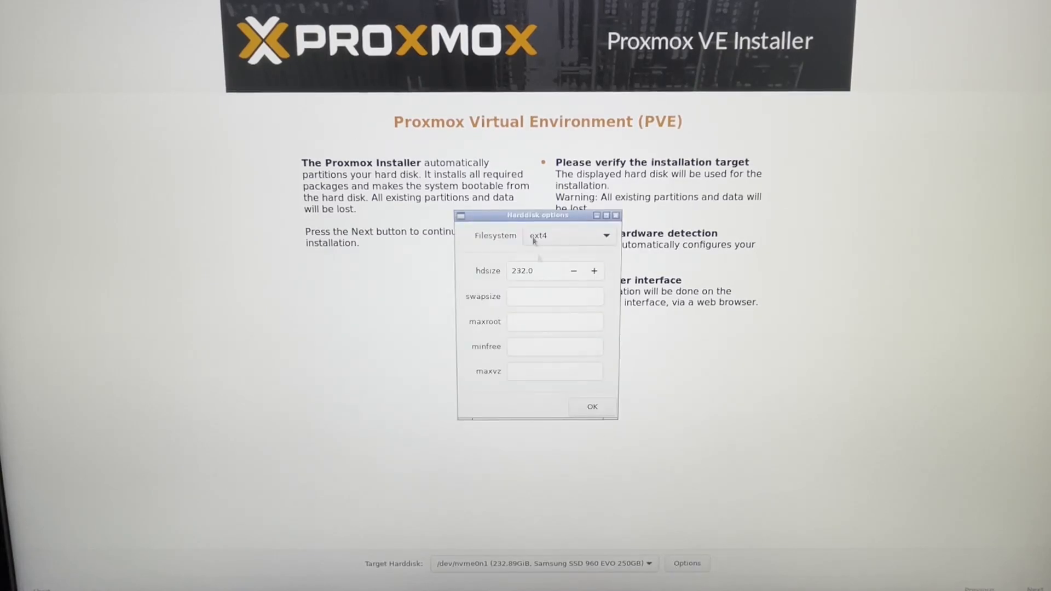
pyautogui.click(615, 216)
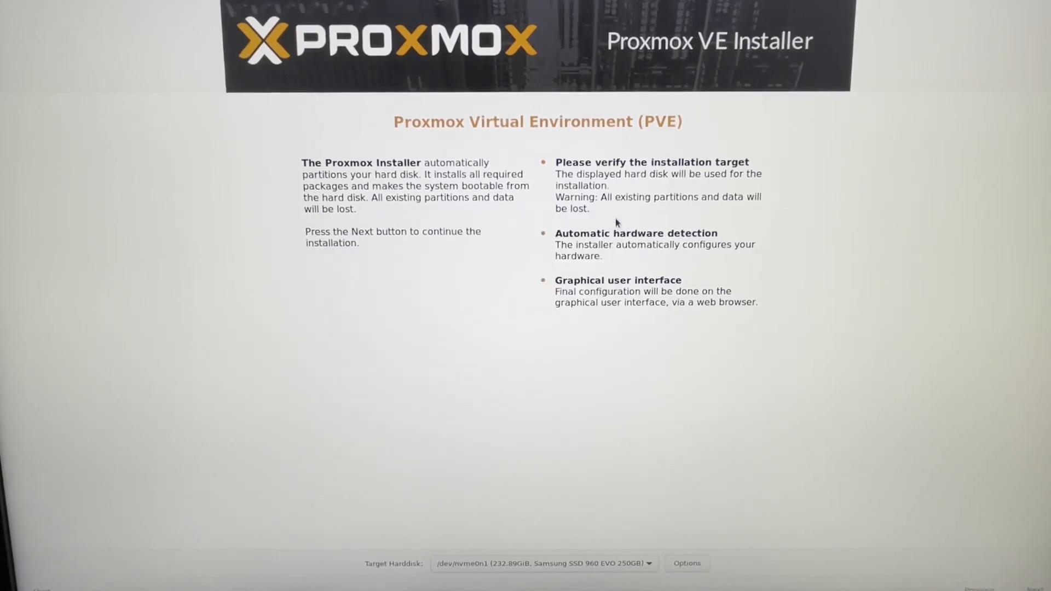
pyautogui.click(613, 558)
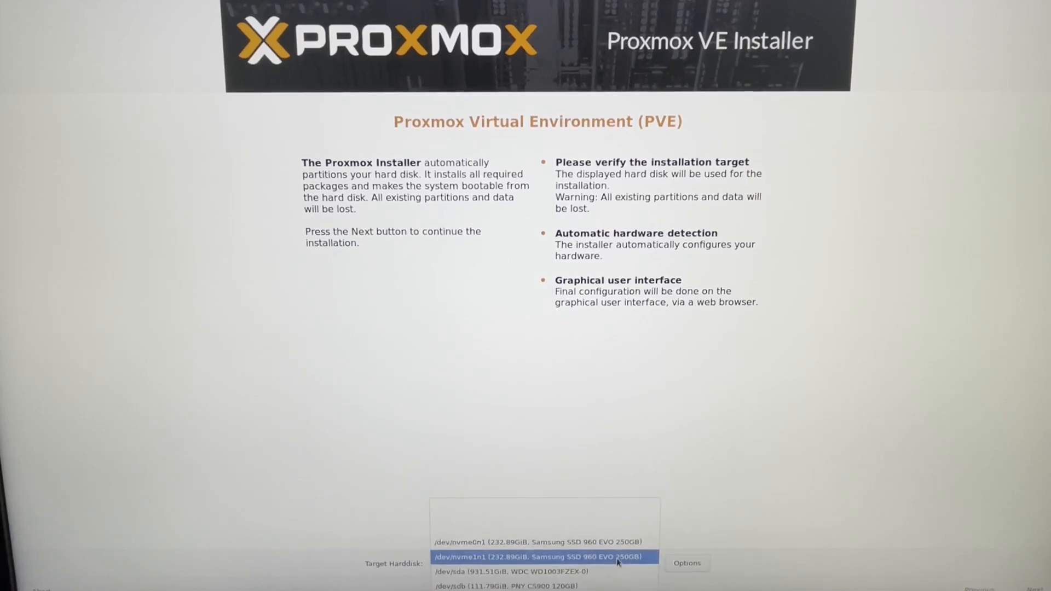
pyautogui.scroll(-3, 617, 561)
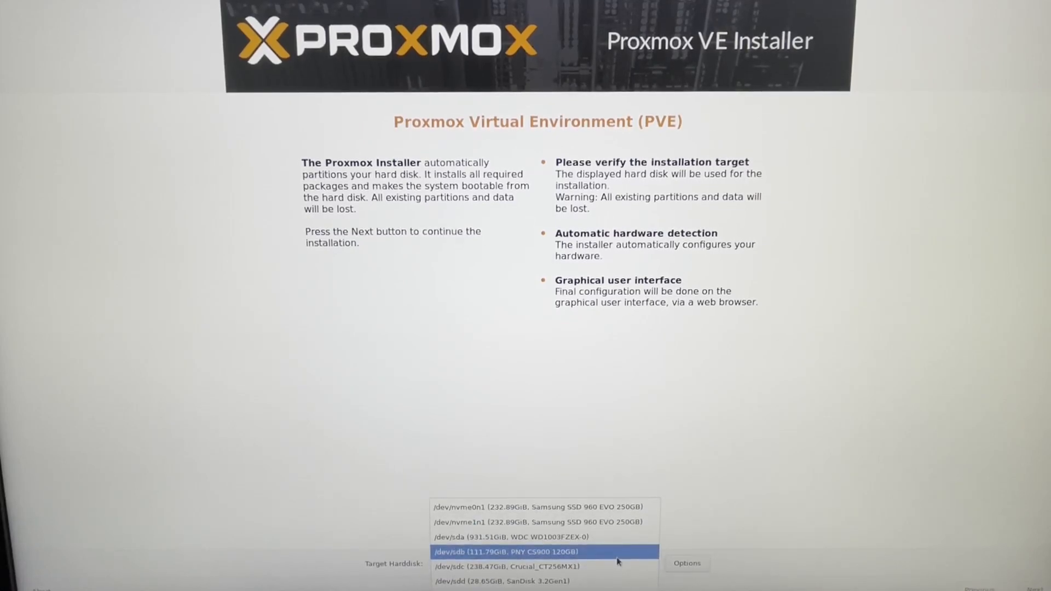
pyautogui.click(572, 553)
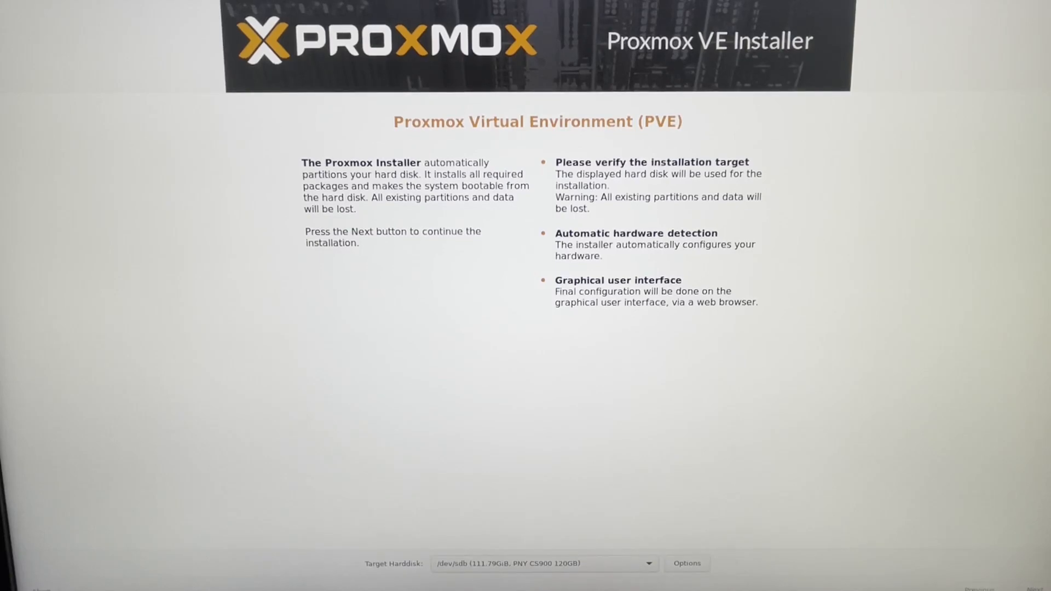
pyautogui.click(1034, 589)
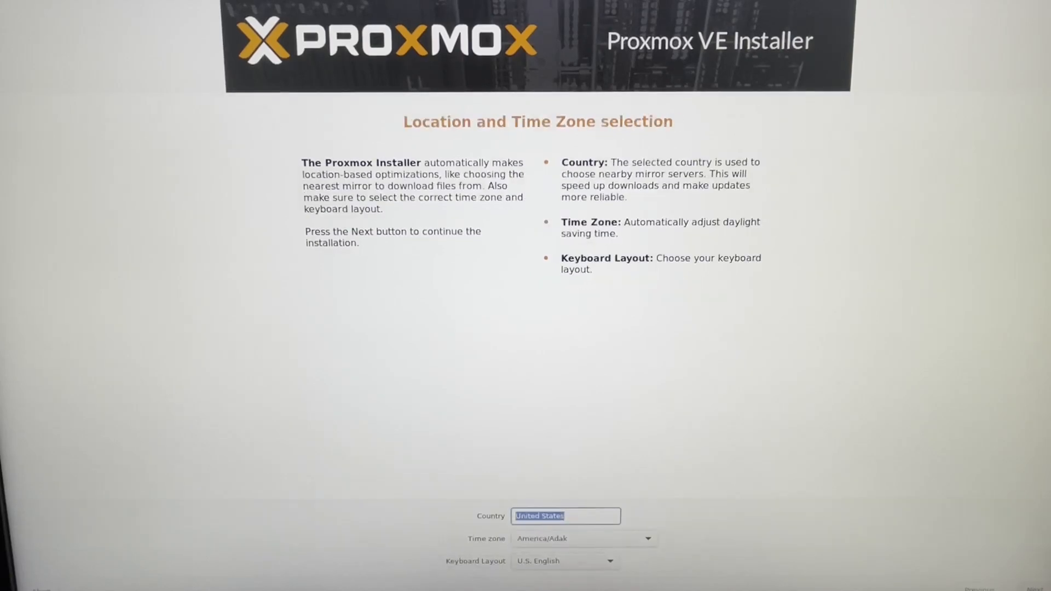
# - Set the time zone to America/Chicago and continue with the United States and U.S. English settings
pyautogui.click(591, 545)
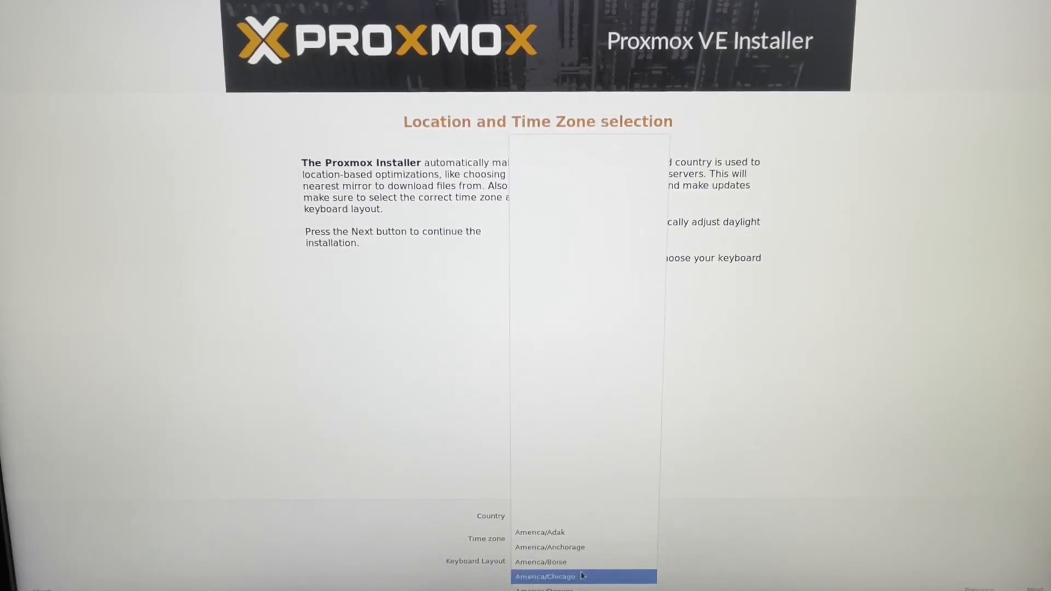
pyautogui.click(582, 575)
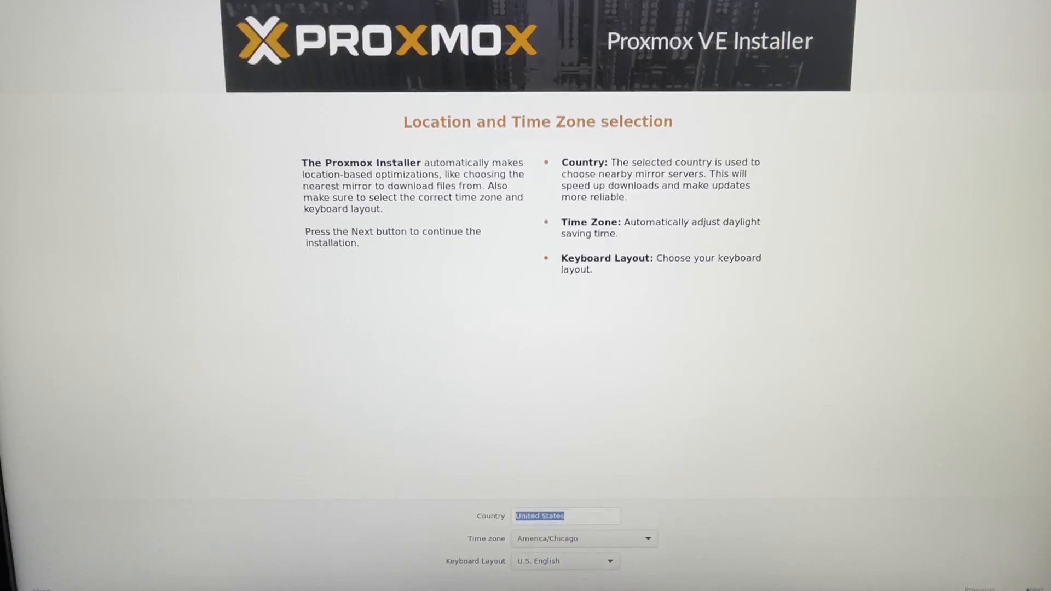
pyautogui.click(1034, 589)
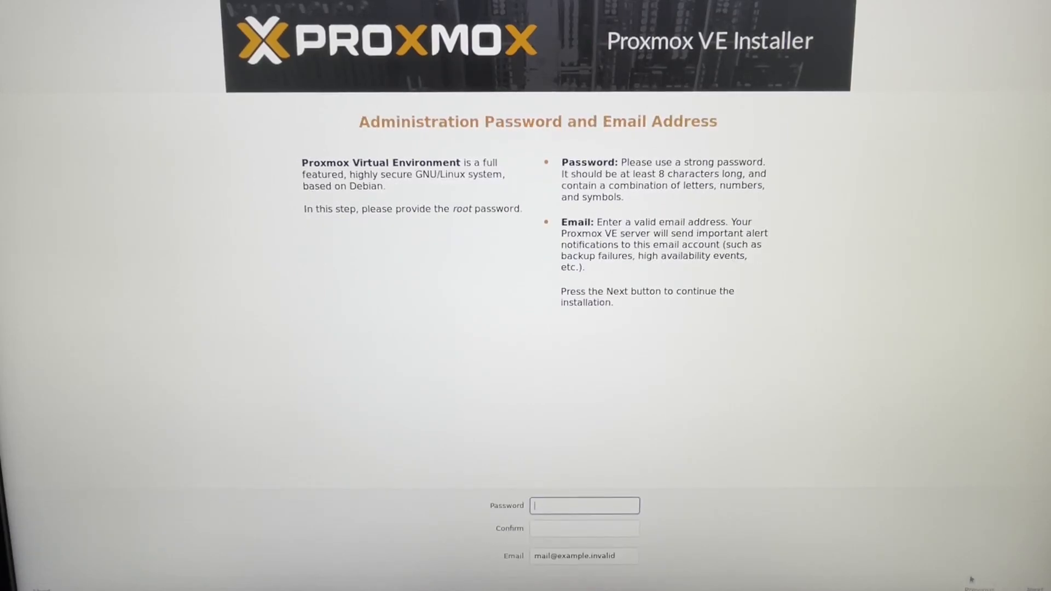
# - Enter the root password for the server and repeat it in the confirmation field
pyautogui.write('*****')
pyautogui.press('BackSpace')
pyautogui.press('BackSpace')
pyautogui.press('BackSpace')
pyautogui.press('BackSpace')
pyautogui.press('BackSpace')
pyautogui.write('*****')
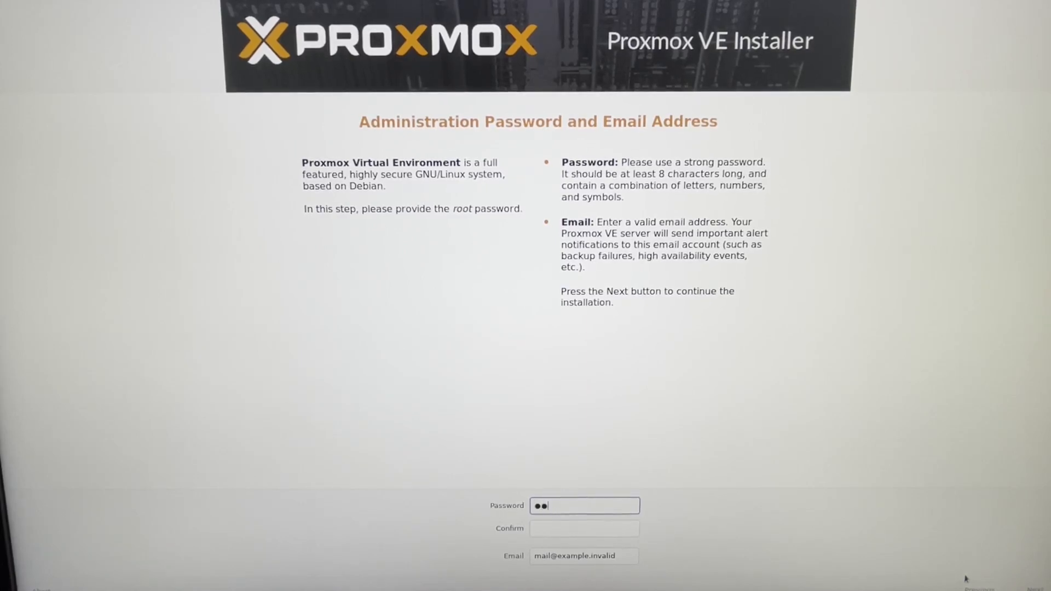
pyautogui.write('*****')
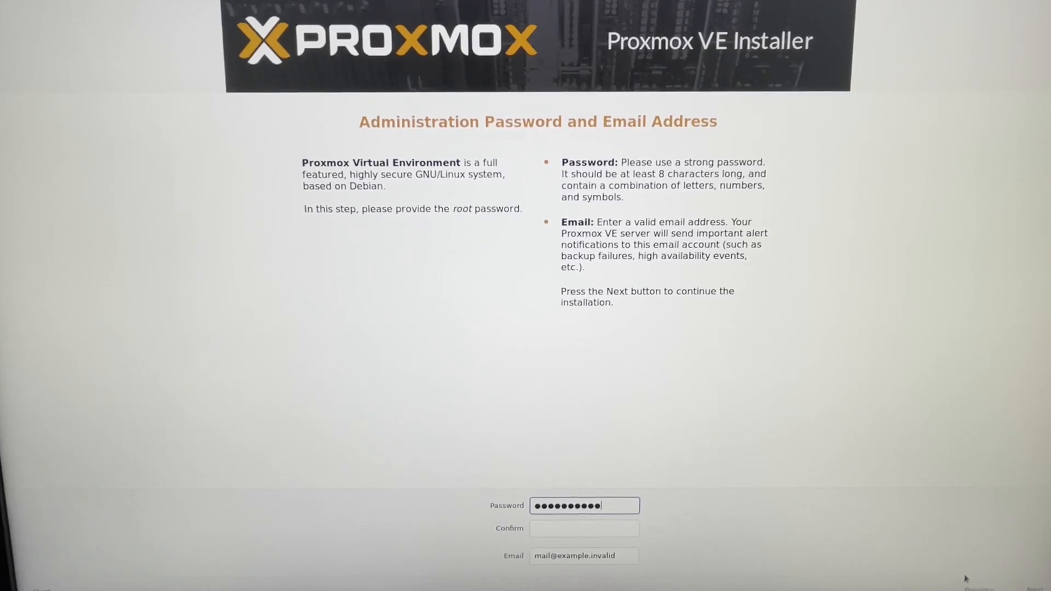
pyautogui.press('Tab')
pyautogui.write('*********')
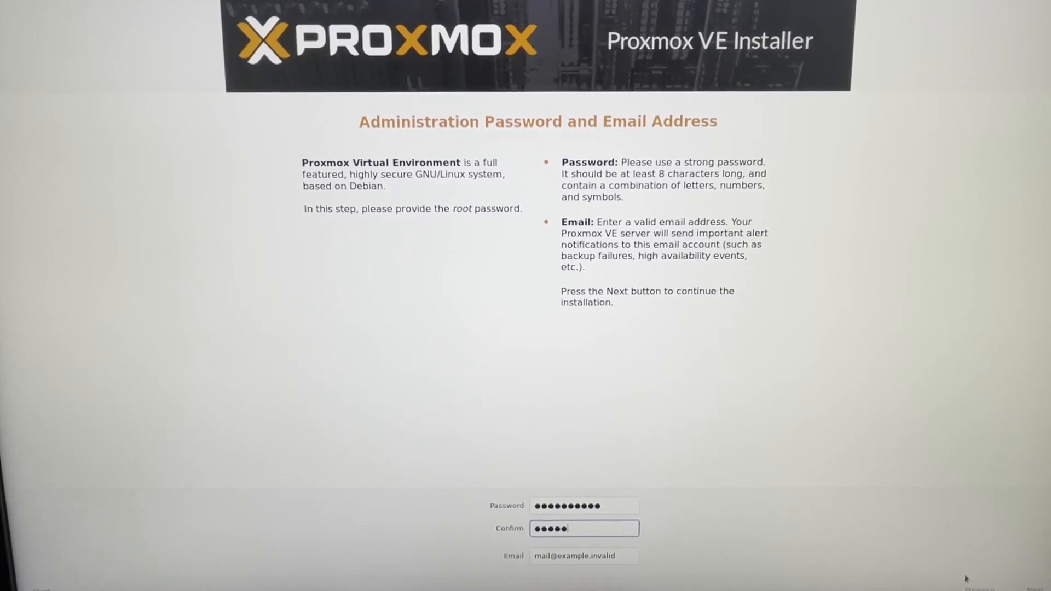
pyautogui.write('*')
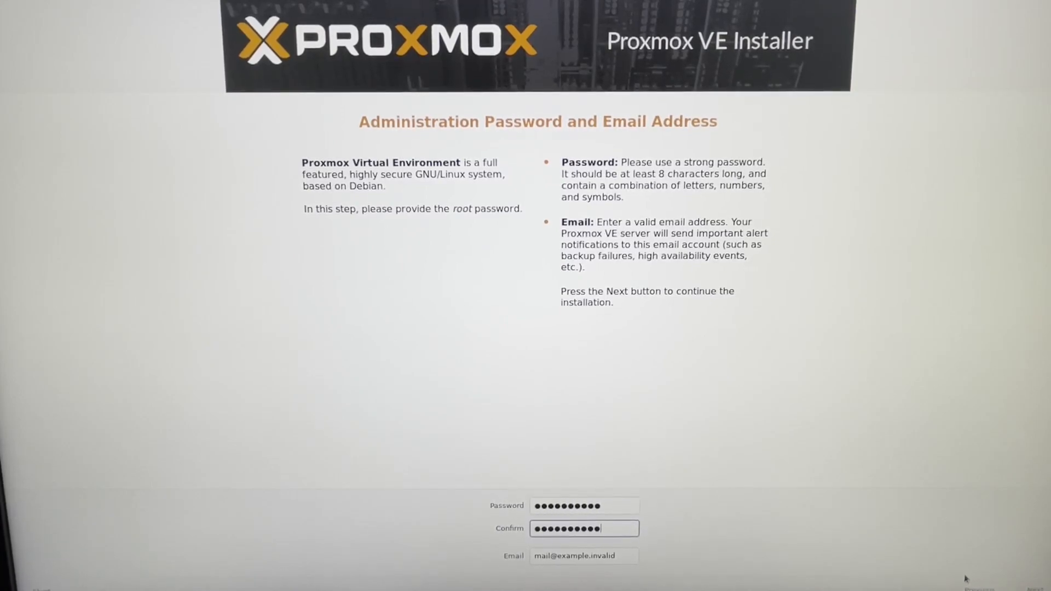
# - Replace the placeholder with the administrator's e-mail address and continue to the management network configuration
pyautogui.press('Tab')
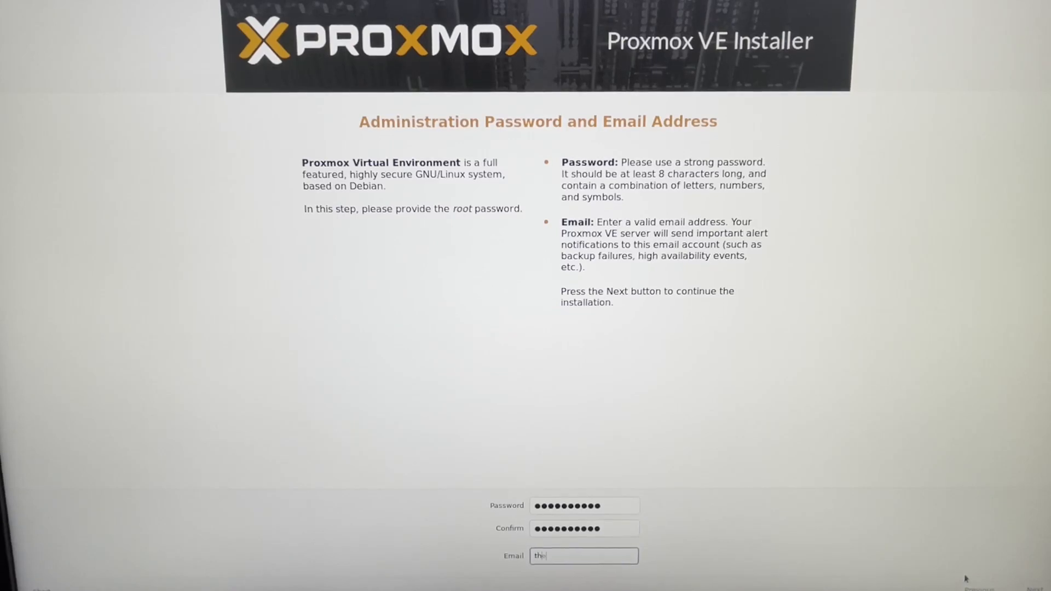
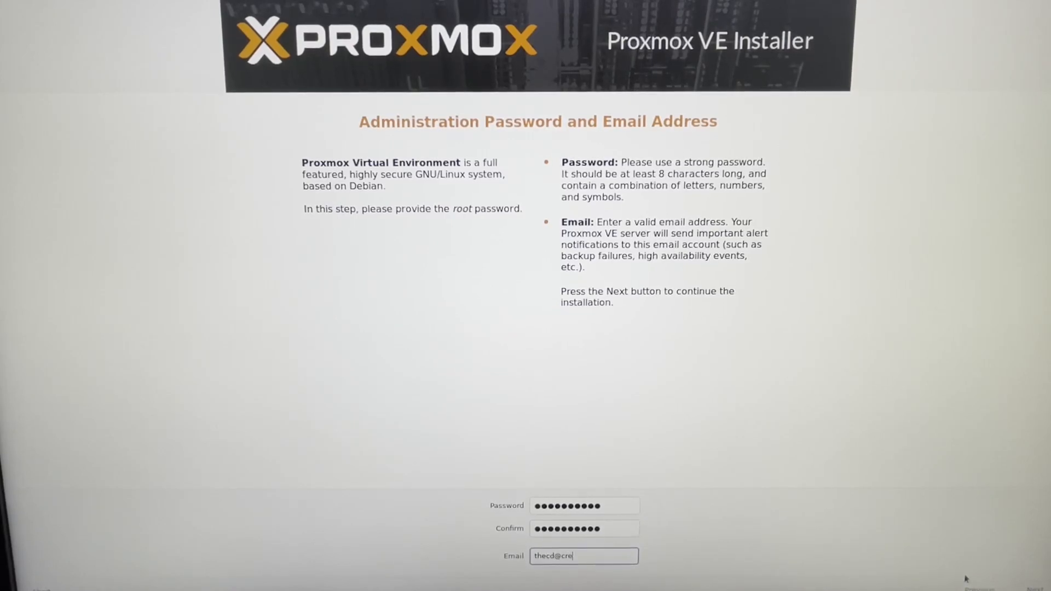
pyautogui.click(1027, 585)
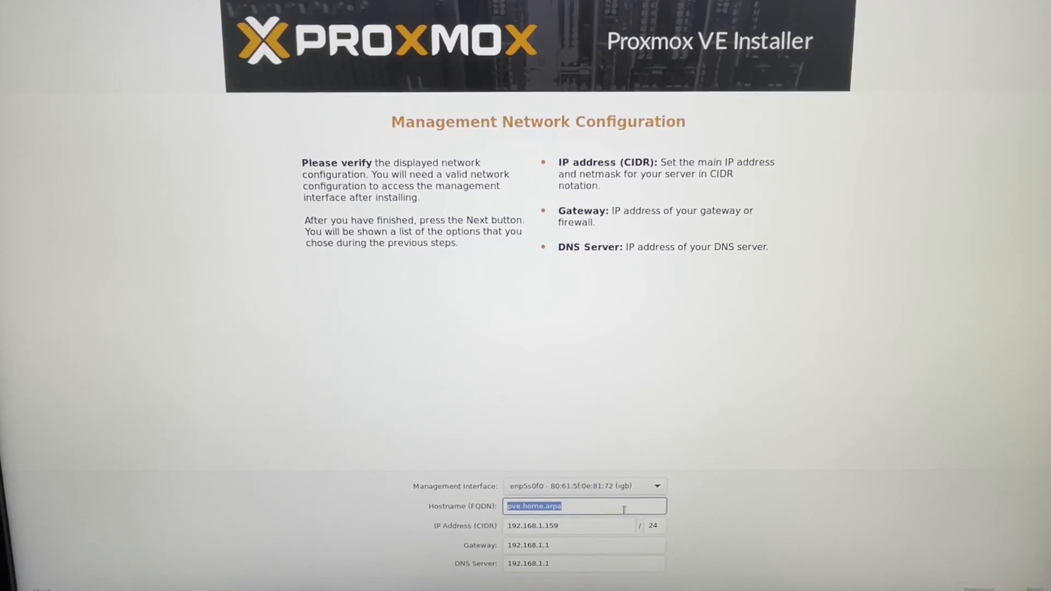
# - Set the hostname (FQDN) to pve.cdlabs.net, keep the other network settings, and start the installation from the summary
pyautogui.write('ve')
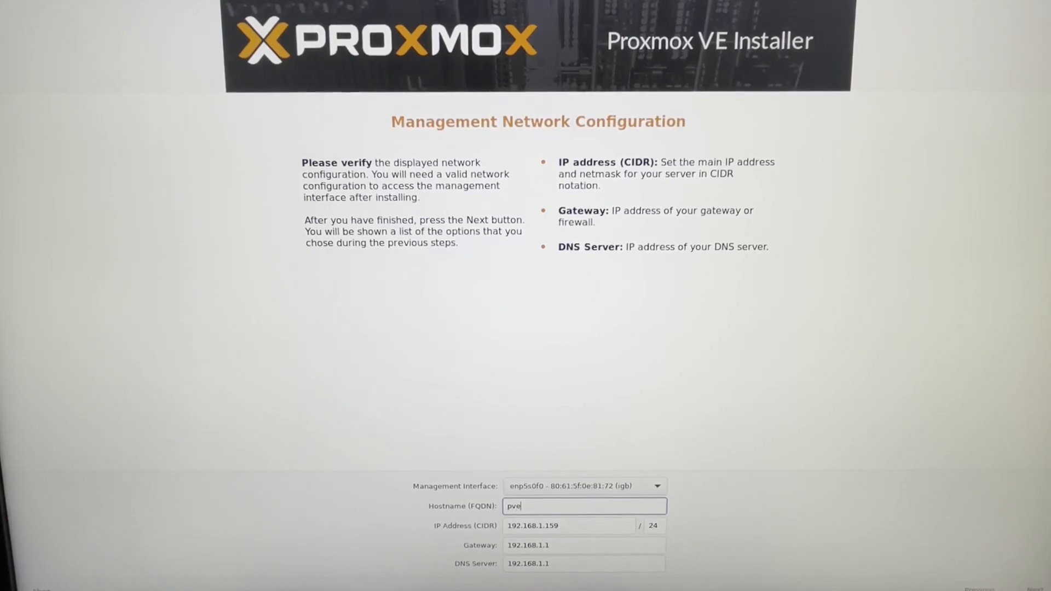
pyautogui.write('.cdlabs.net')
pyautogui.click(1025, 588)
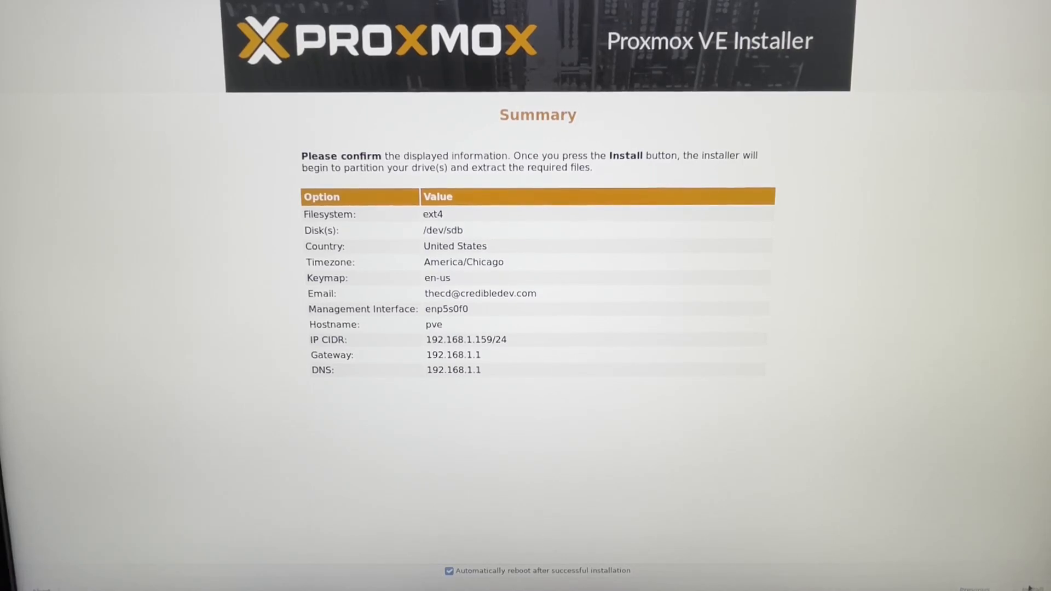
pyautogui.click(1029, 587)
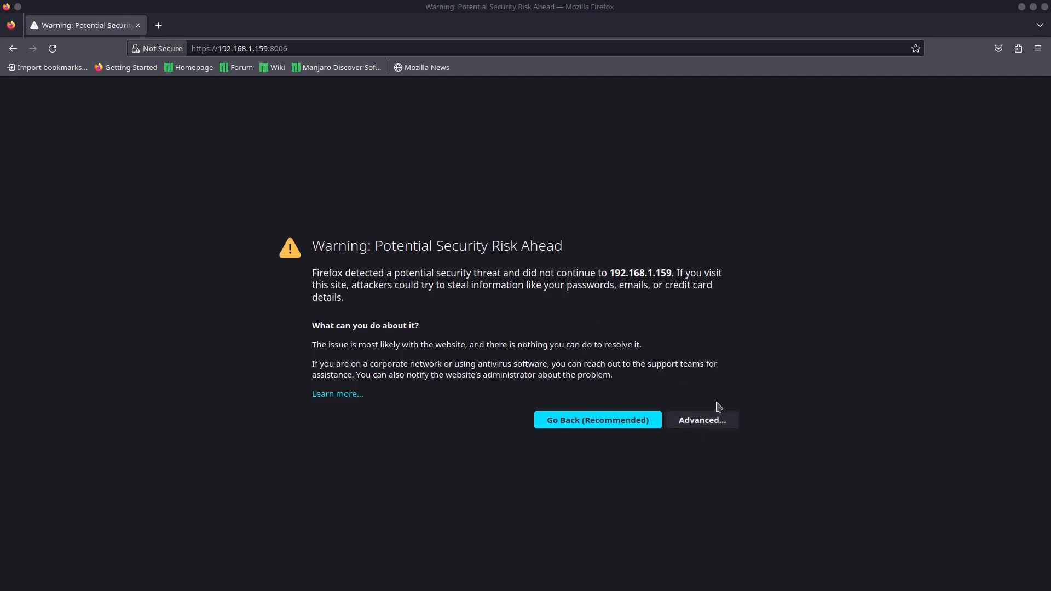
# - In Firefox, accept the certificate risk for 192.168.1.159:8006 and log in as root with the account password, without saving the login
pyautogui.click(712, 420)
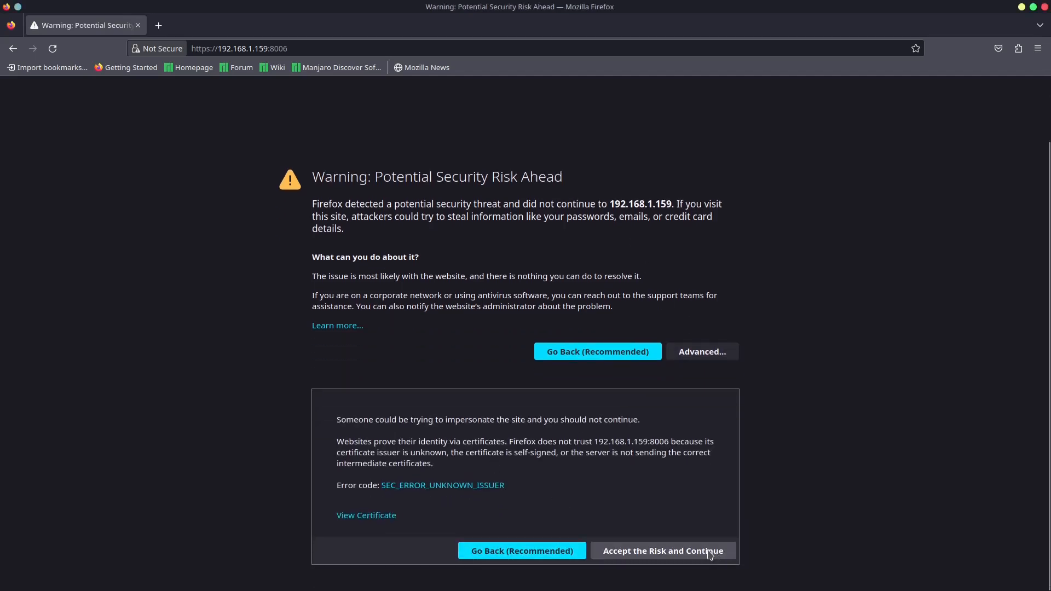
pyautogui.click(710, 554)
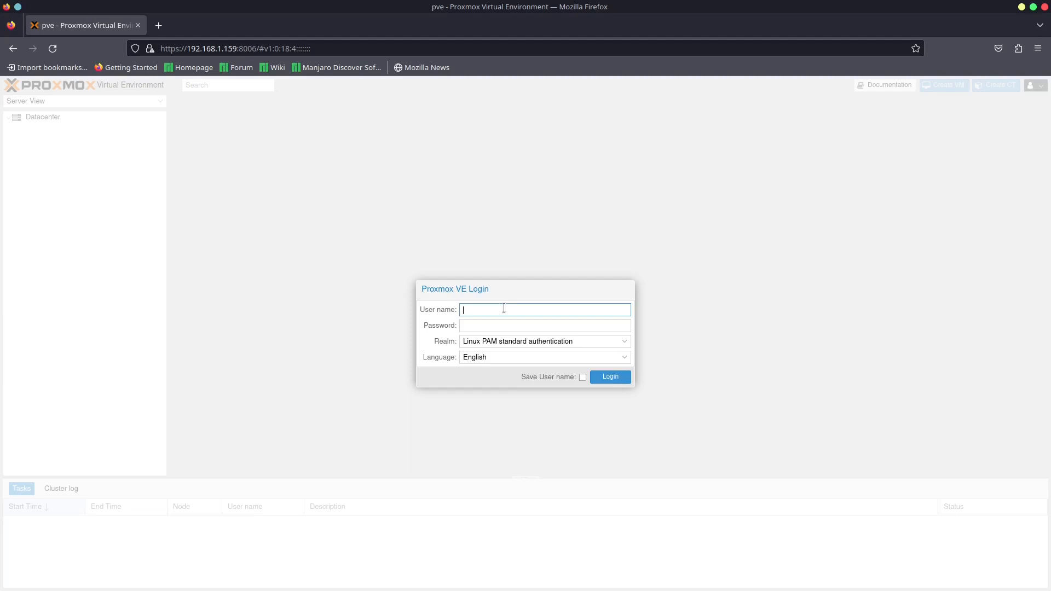
pyautogui.write('root')
pyautogui.press('Tab')
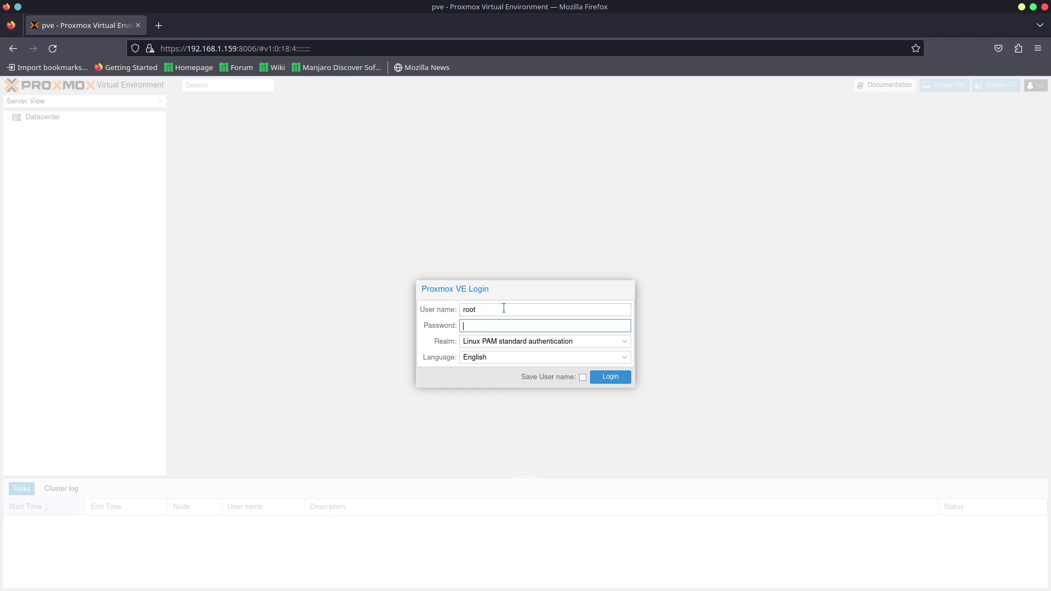
pyautogui.write('••••••••')
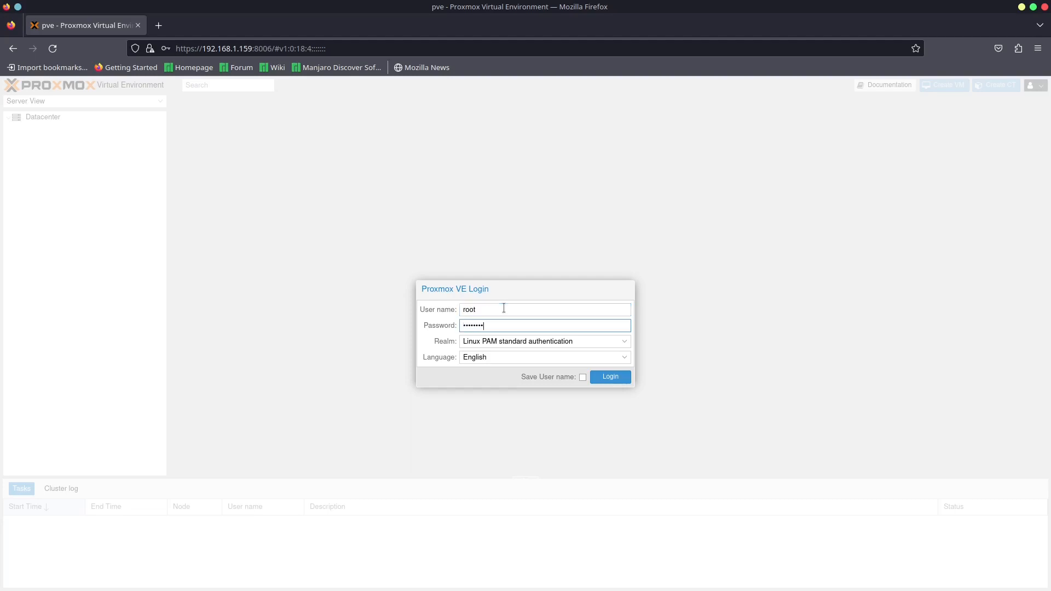
pyautogui.click(602, 376)
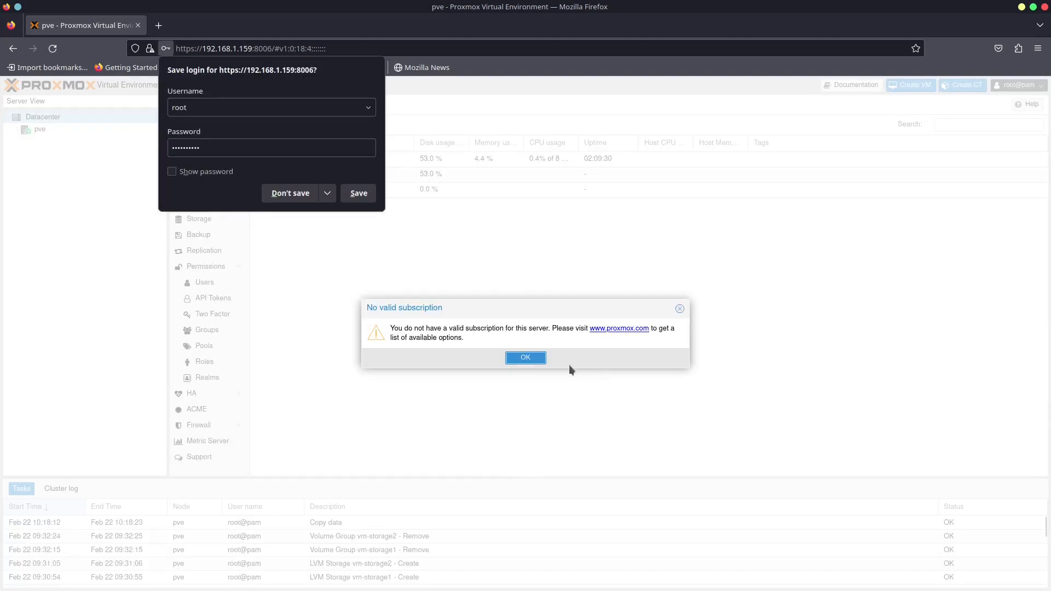
pyautogui.click(304, 196)
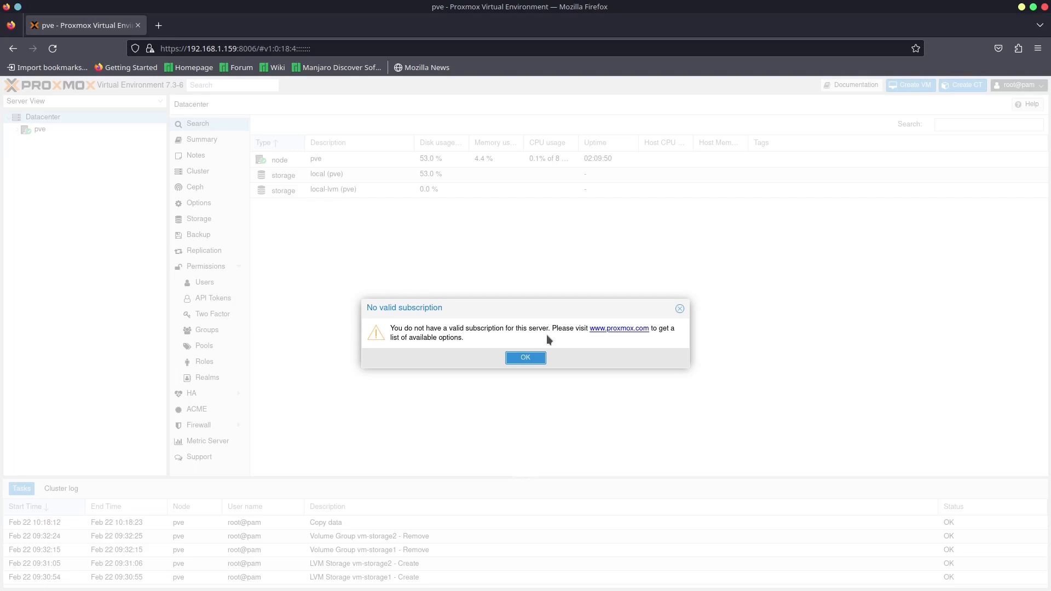
pyautogui.click(525, 358)
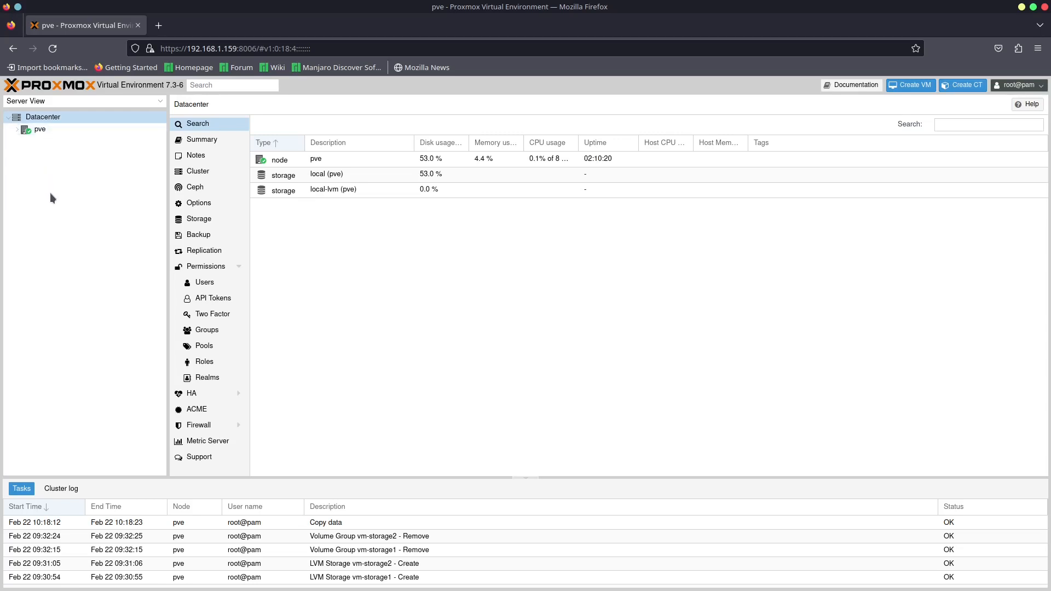
# - Look through the Datacenter's cluster, users, two-factor and firewall settings
pyautogui.click(194, 172)
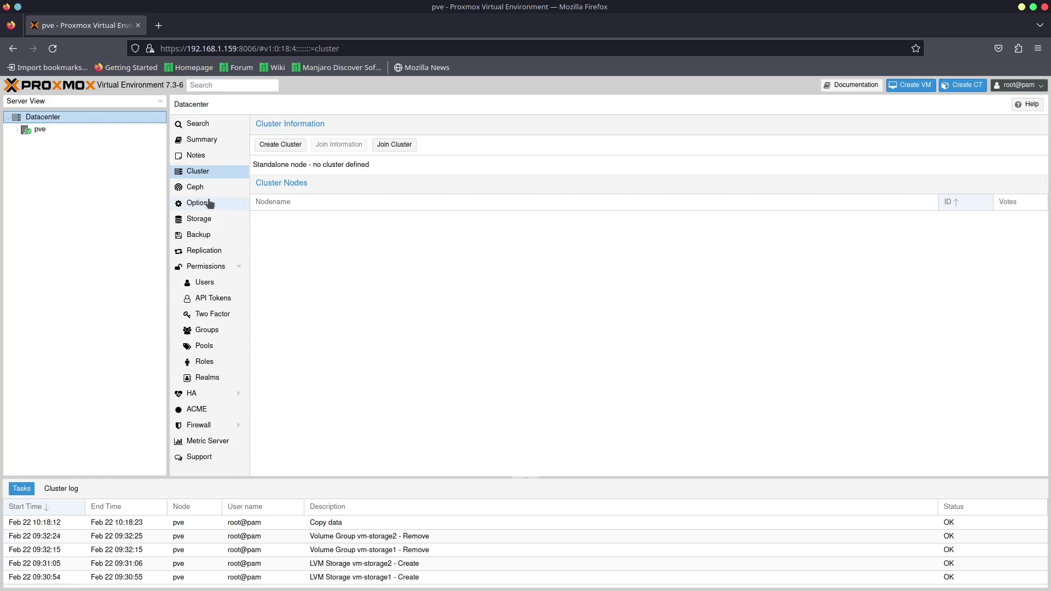
pyautogui.click(208, 288)
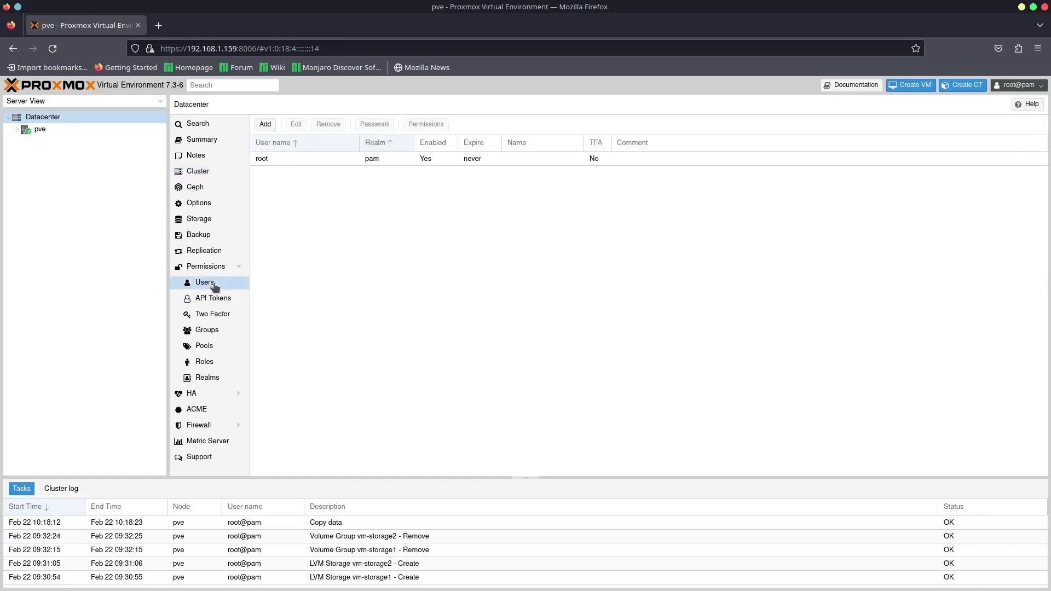
pyautogui.click(207, 317)
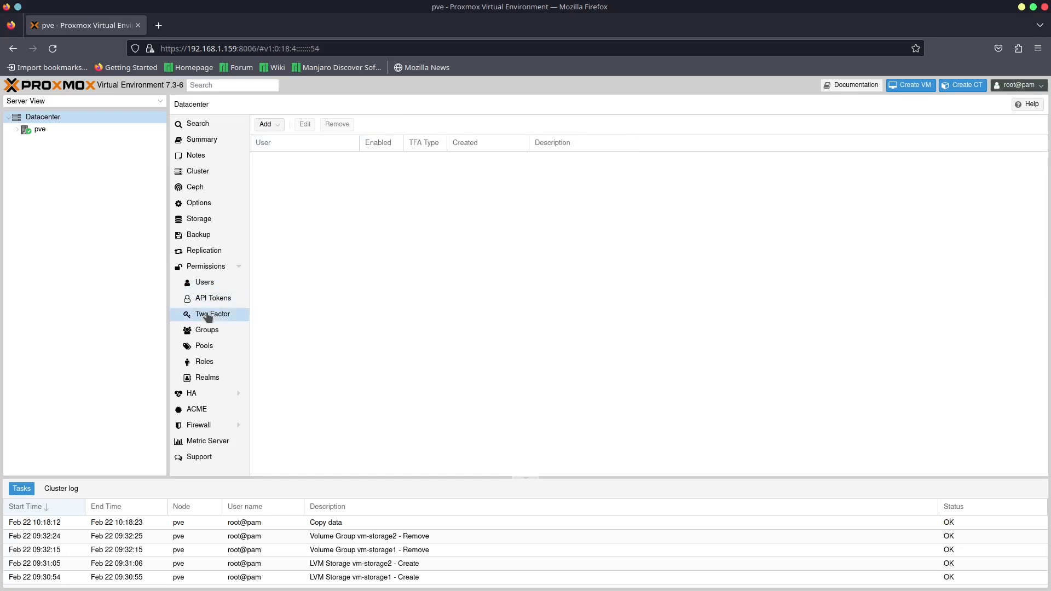
pyautogui.click(205, 427)
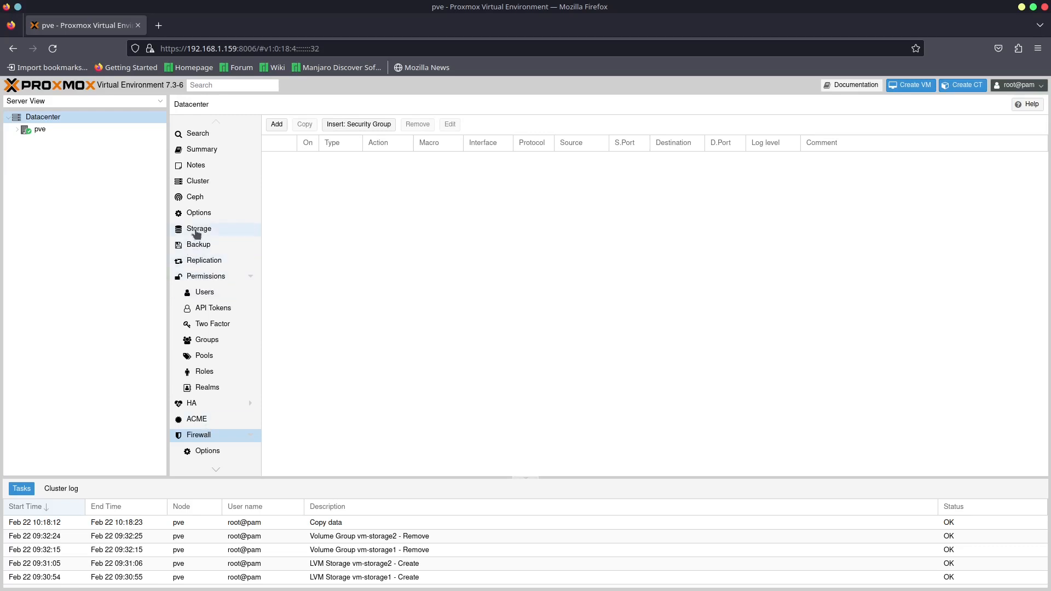
# - Examine the Datacenter's configured storages and its summary of health, resources, nodes and subscription
pyautogui.click(197, 231)
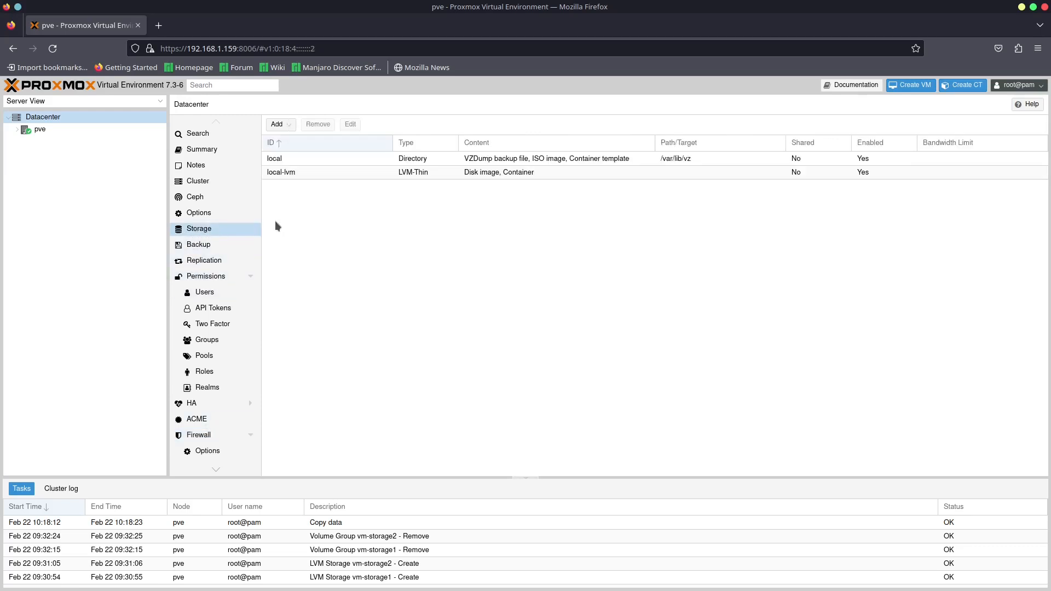
pyautogui.click(309, 162)
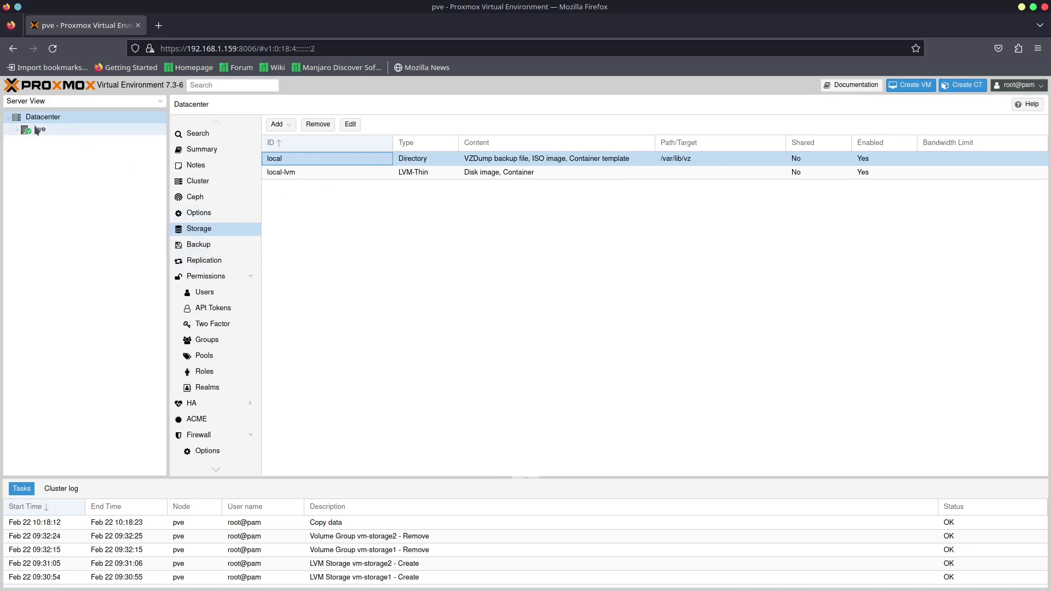
pyautogui.click(208, 147)
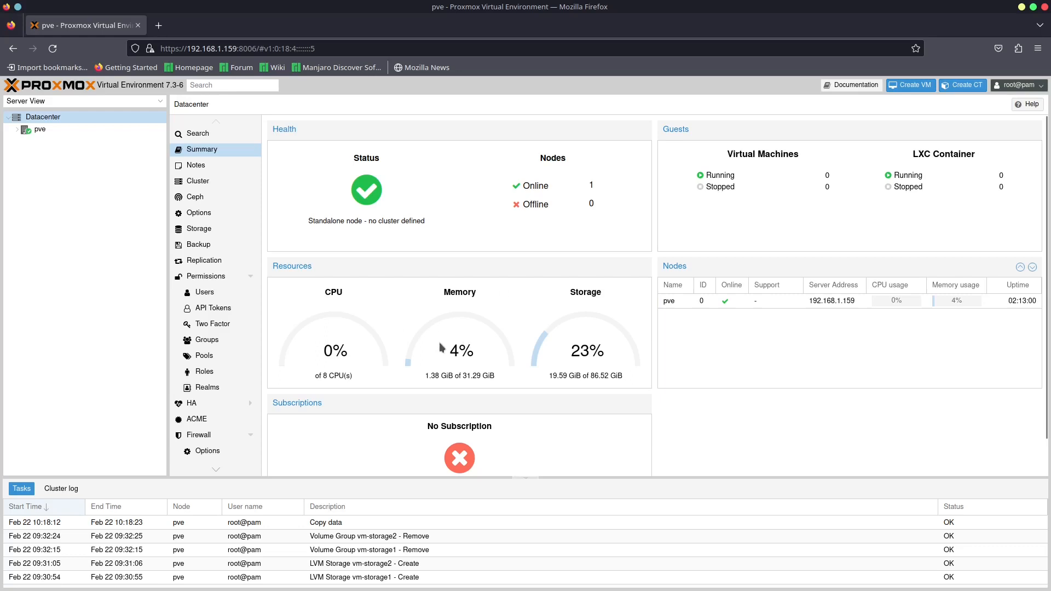
pyautogui.scroll(-1, 485, 343)
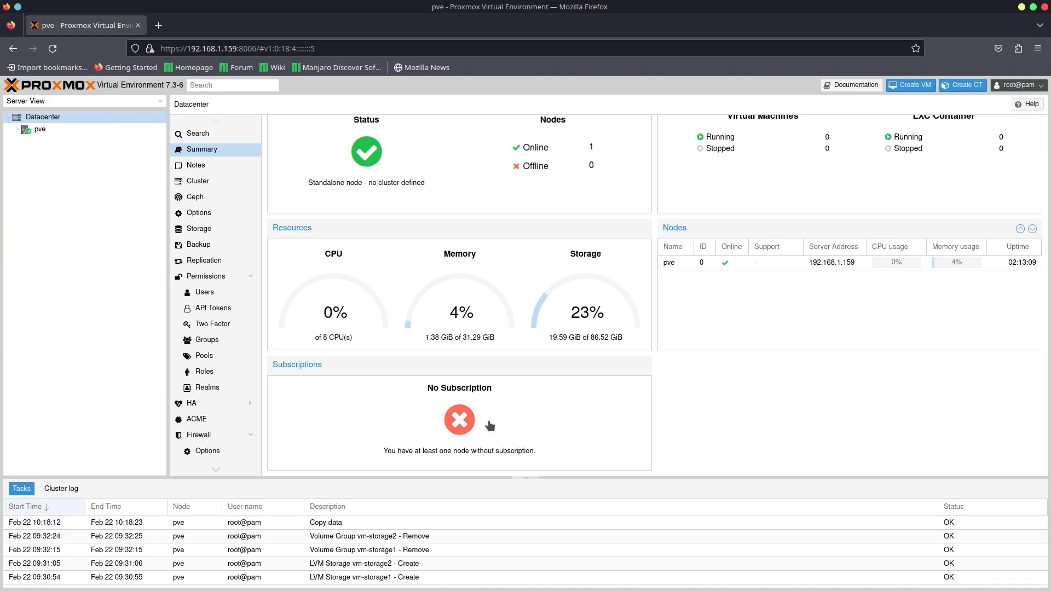
pyautogui.scroll(2, 950, 360)
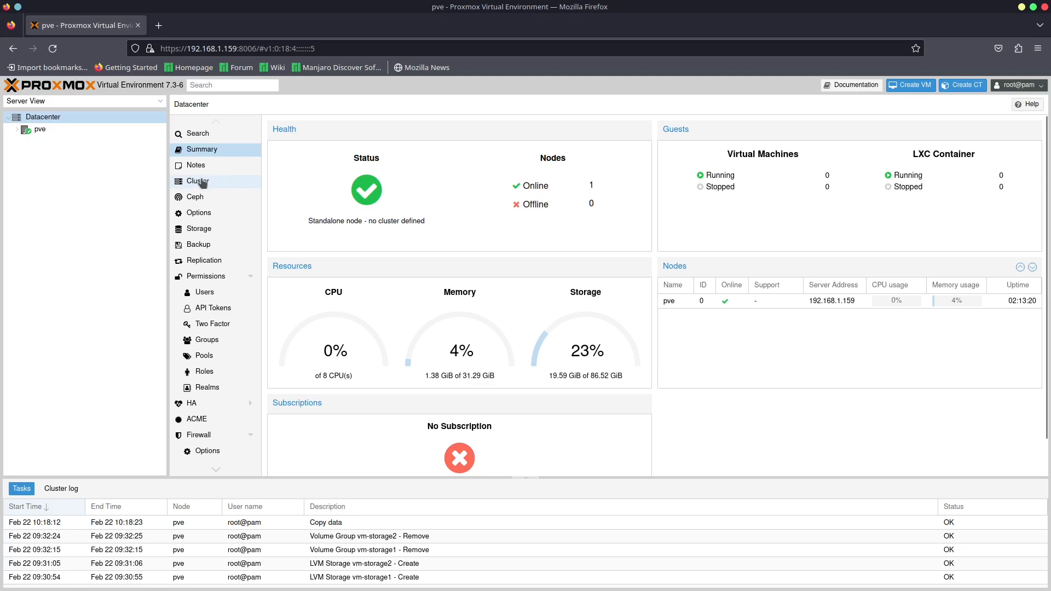
# - Look over the pve node's summary with its usage graphs, and view its shell
pyautogui.click(37, 131)
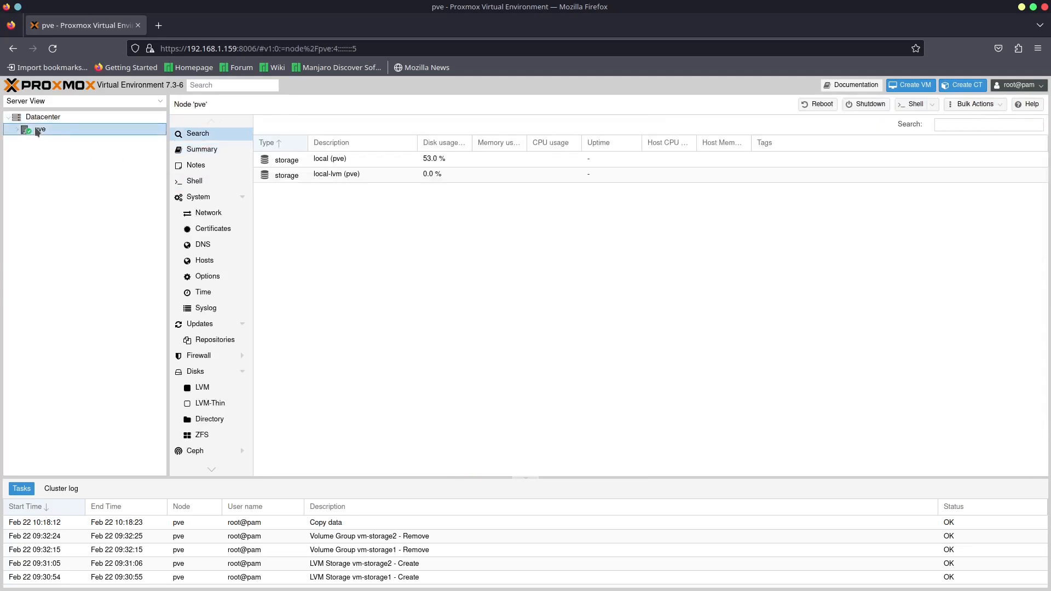
pyautogui.click(189, 151)
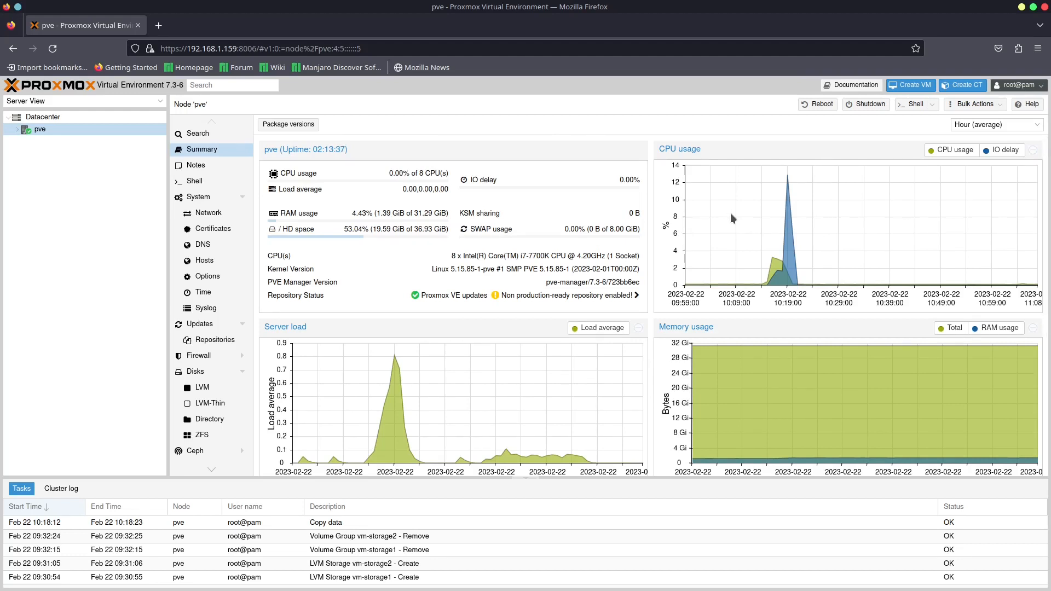
pyautogui.scroll(-5, 730, 212)
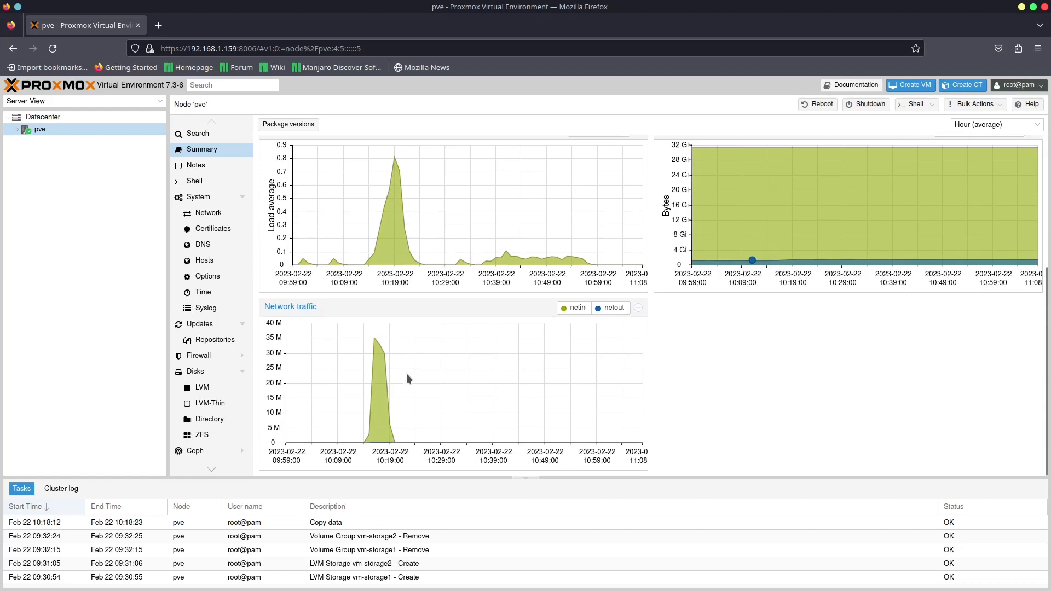
pyautogui.scroll(5, 558, 381)
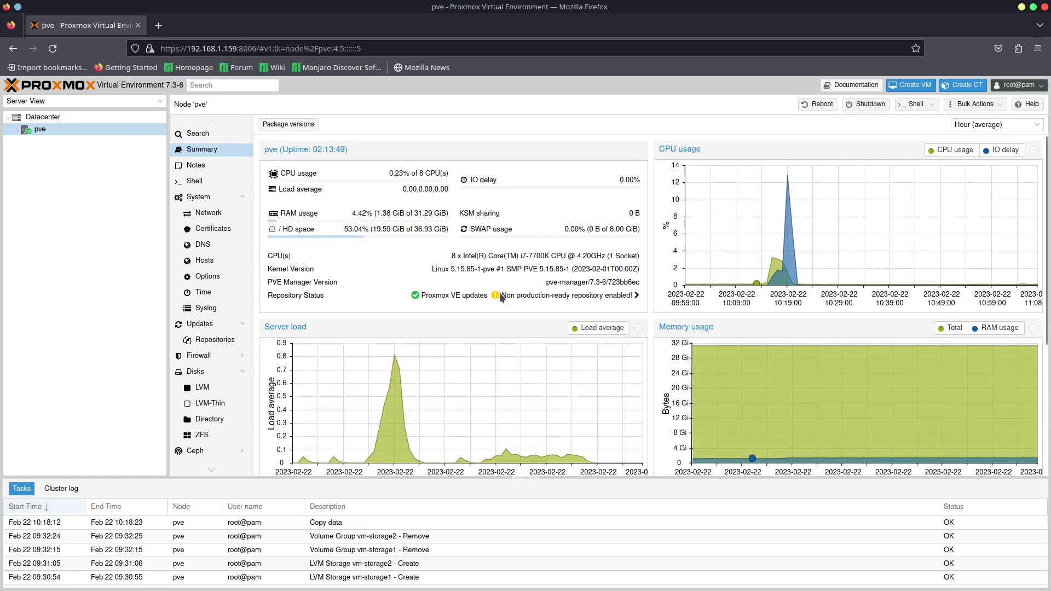
pyautogui.click(187, 183)
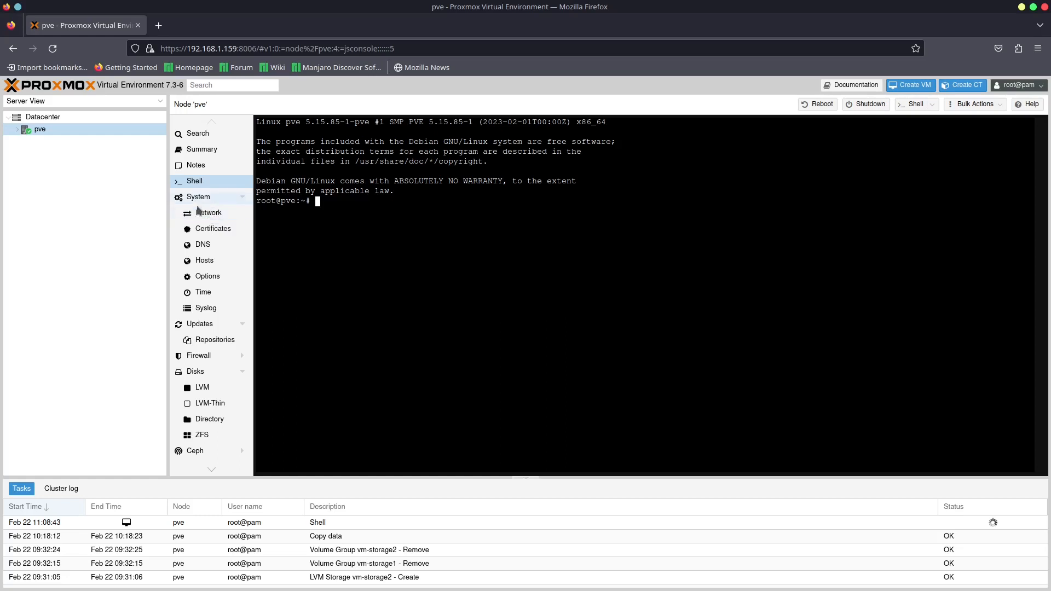
# - Review the pve node's network devices, DNS, time settings and system log
pyautogui.click(211, 214)
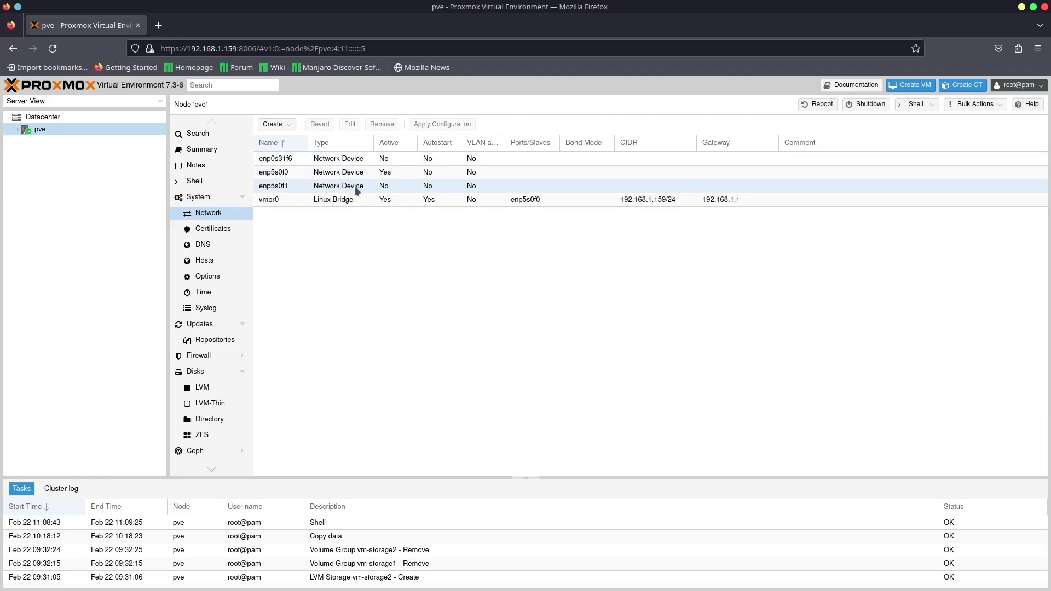
pyautogui.click(203, 247)
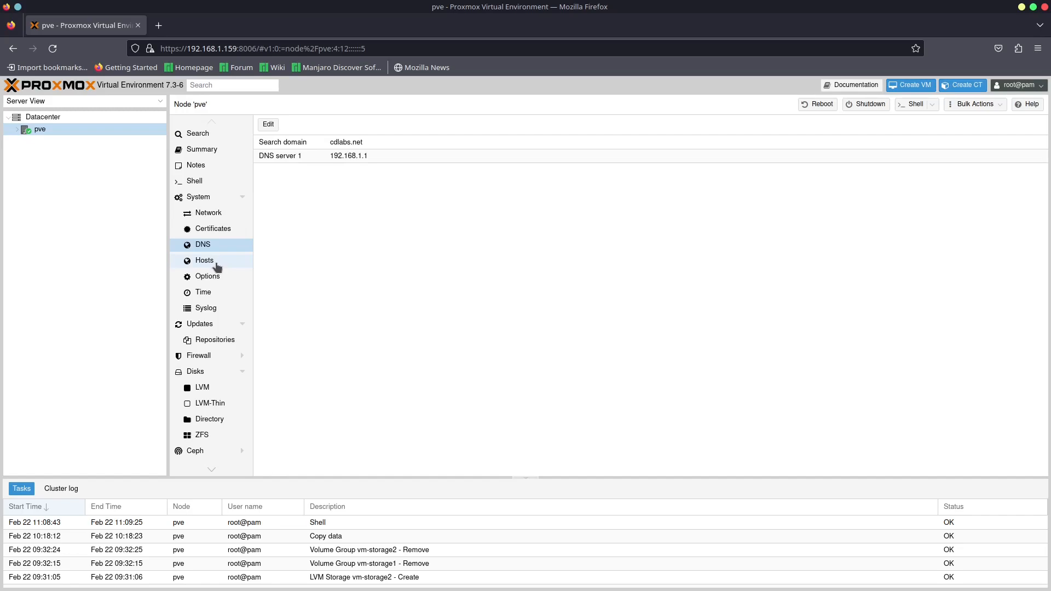
pyautogui.click(218, 297)
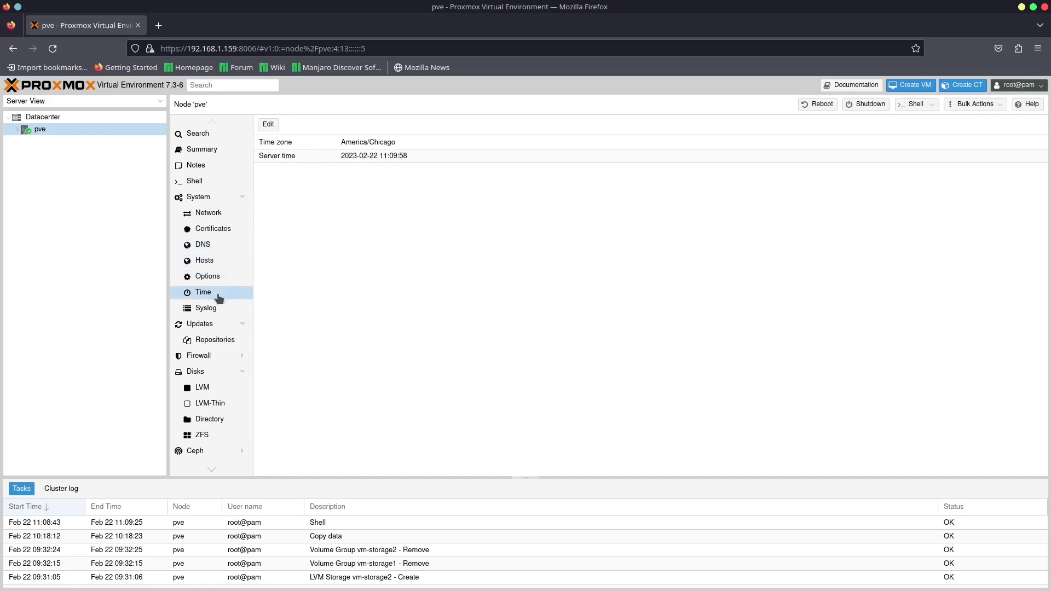
pyautogui.click(218, 311)
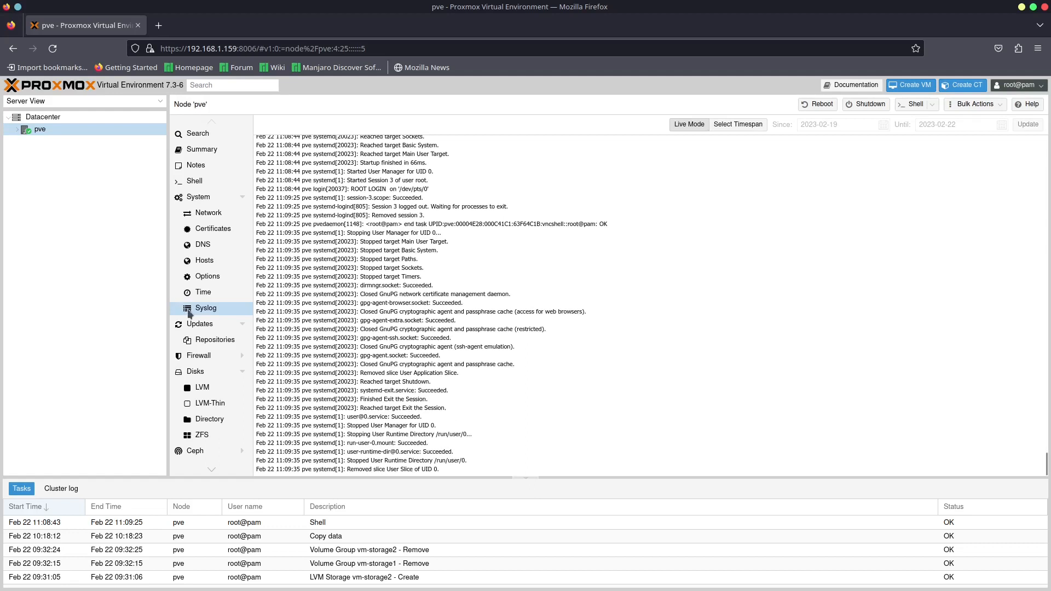
# - Refresh the pve node's package database and dismiss the subscription notice and the task output
pyautogui.click(200, 324)
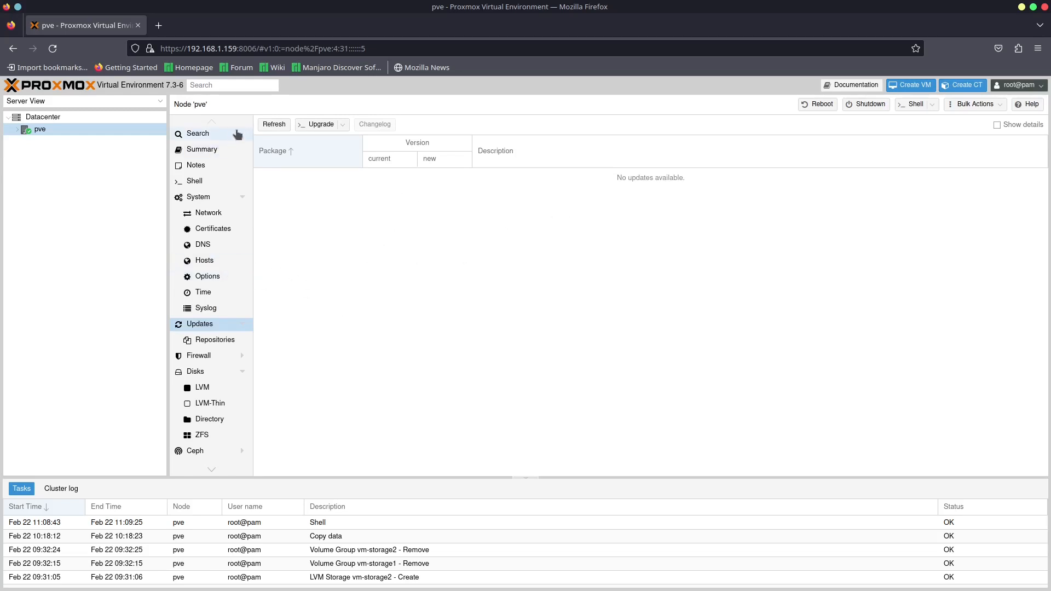
pyautogui.click(273, 124)
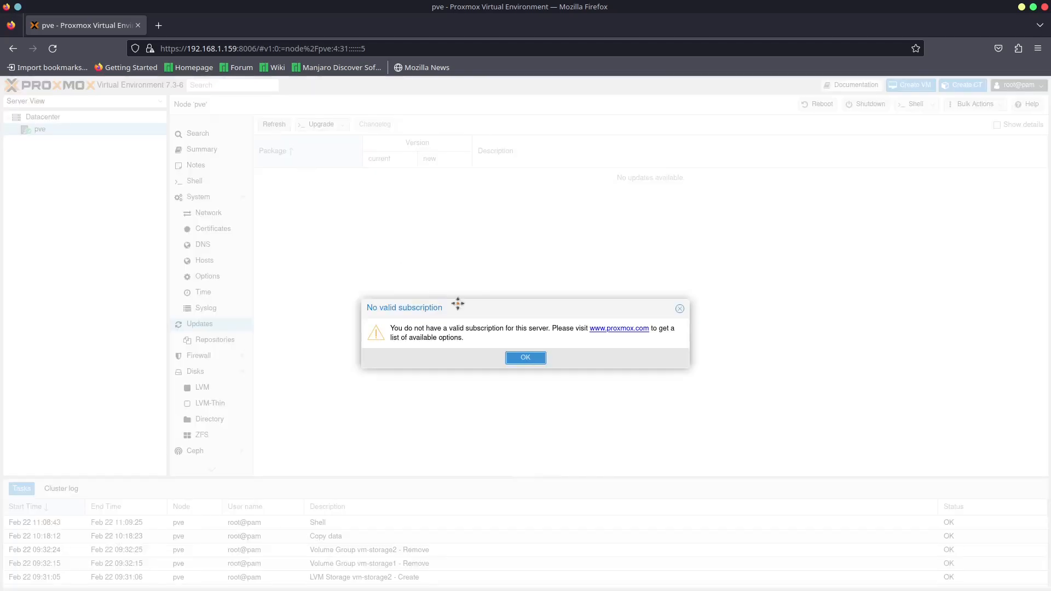
pyautogui.click(525, 357)
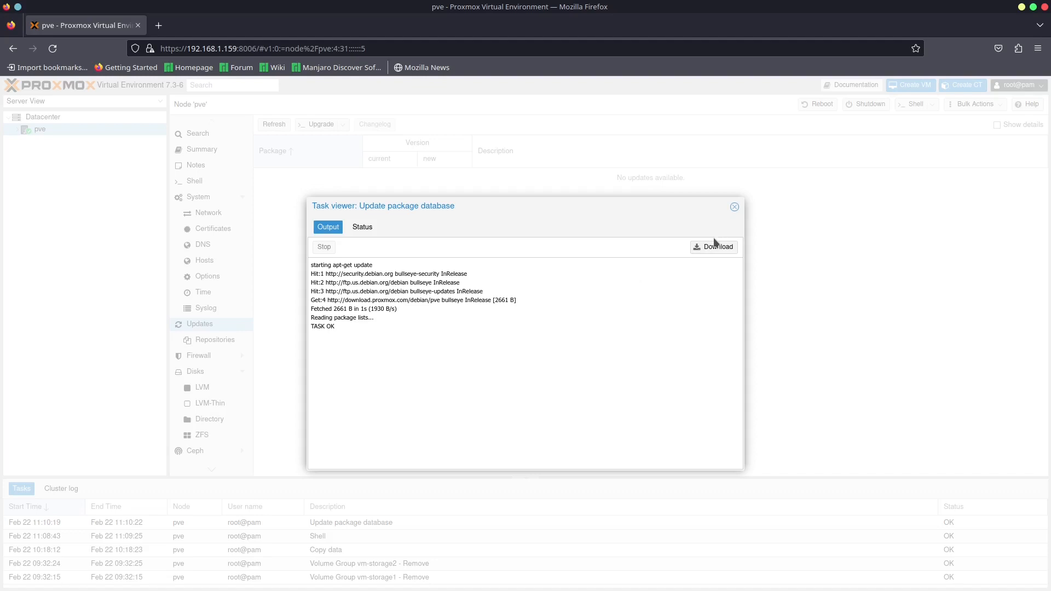
pyautogui.click(735, 207)
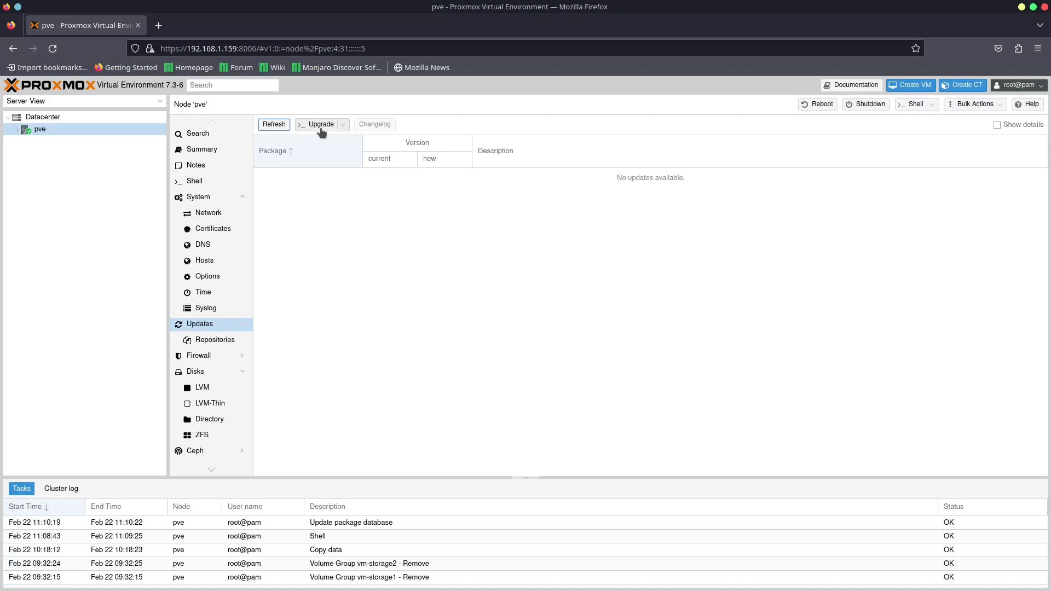
# - Review the node's APT repositories and the repository choices offered for adding, including No-Subscription, without adding one
pyautogui.click(212, 341)
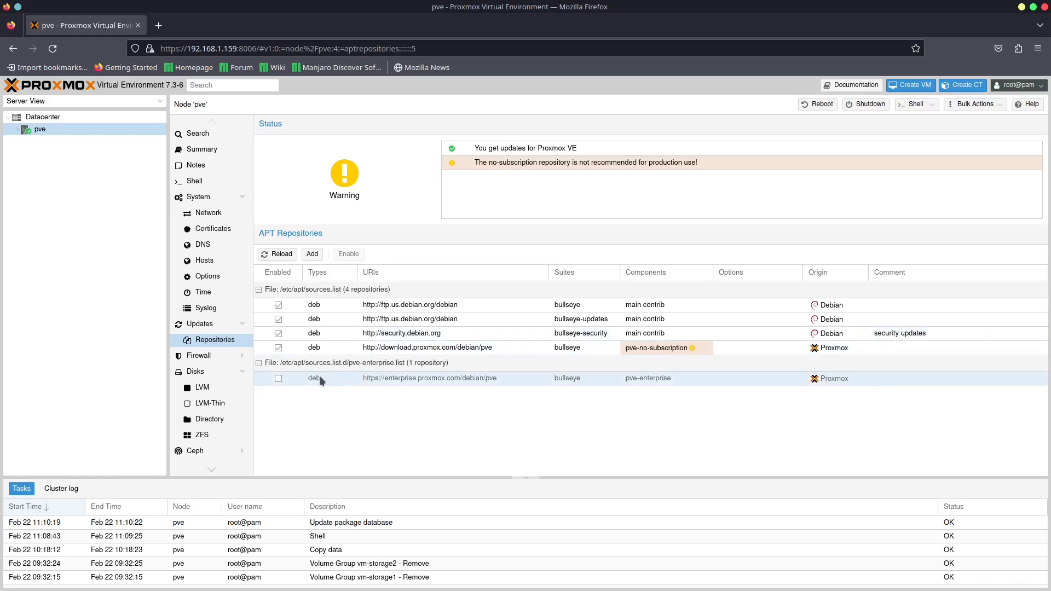
pyautogui.click(408, 378)
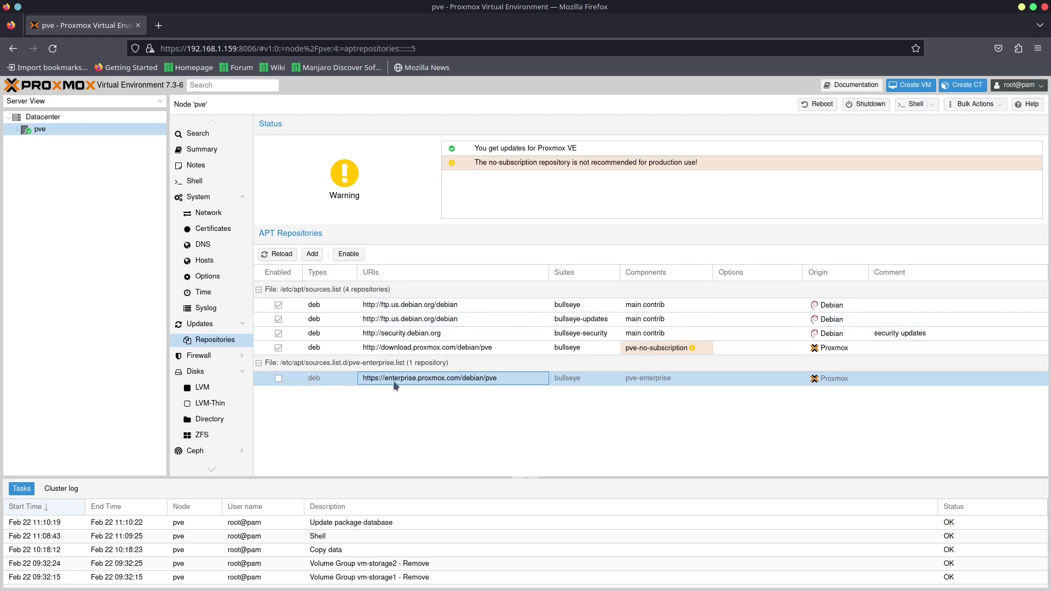
pyautogui.click(338, 380)
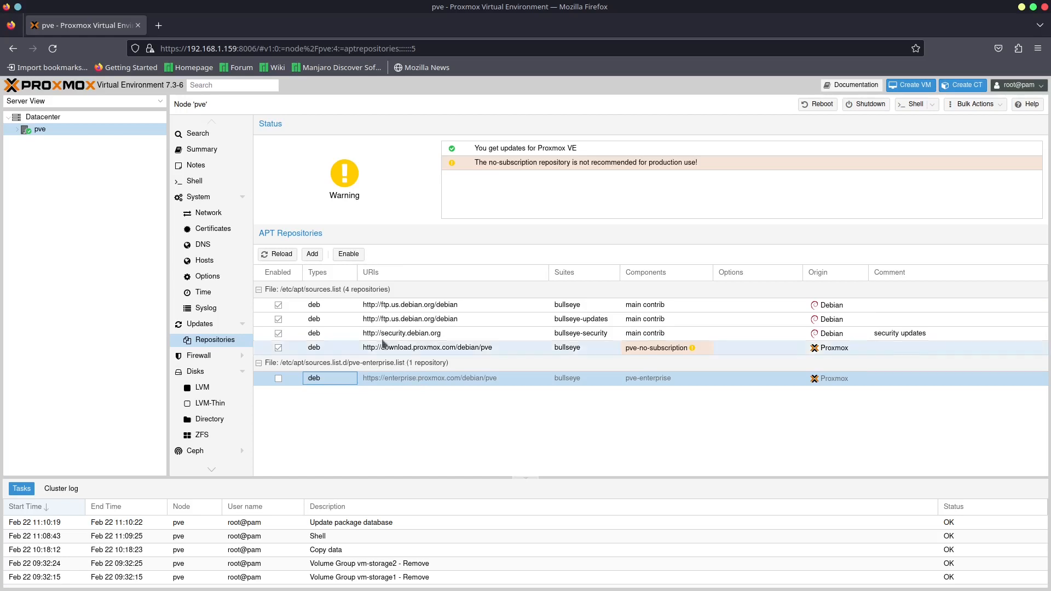
pyautogui.click(309, 255)
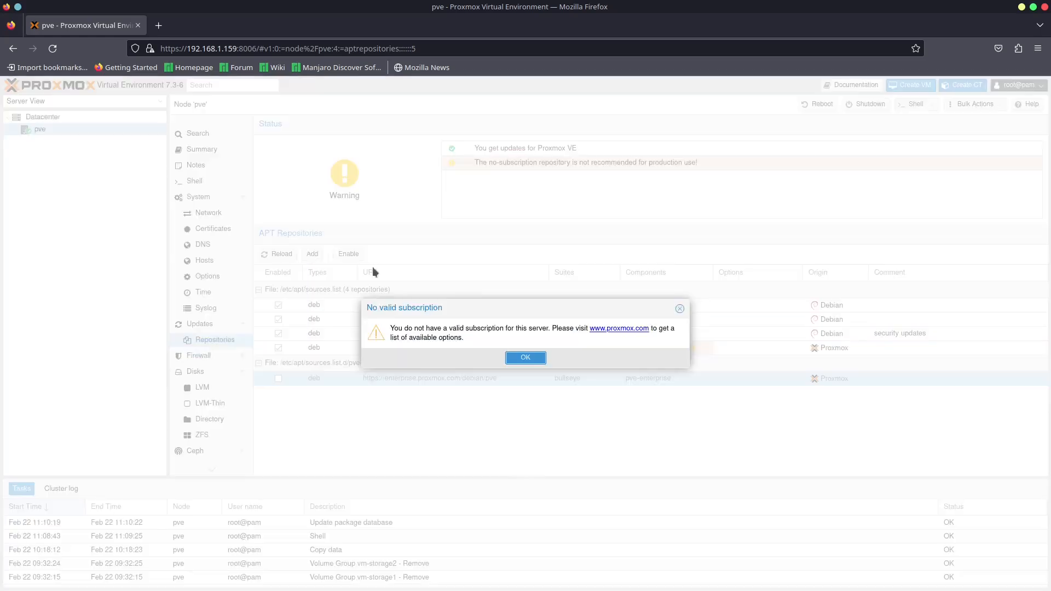
pyautogui.click(524, 357)
pyautogui.click(493, 313)
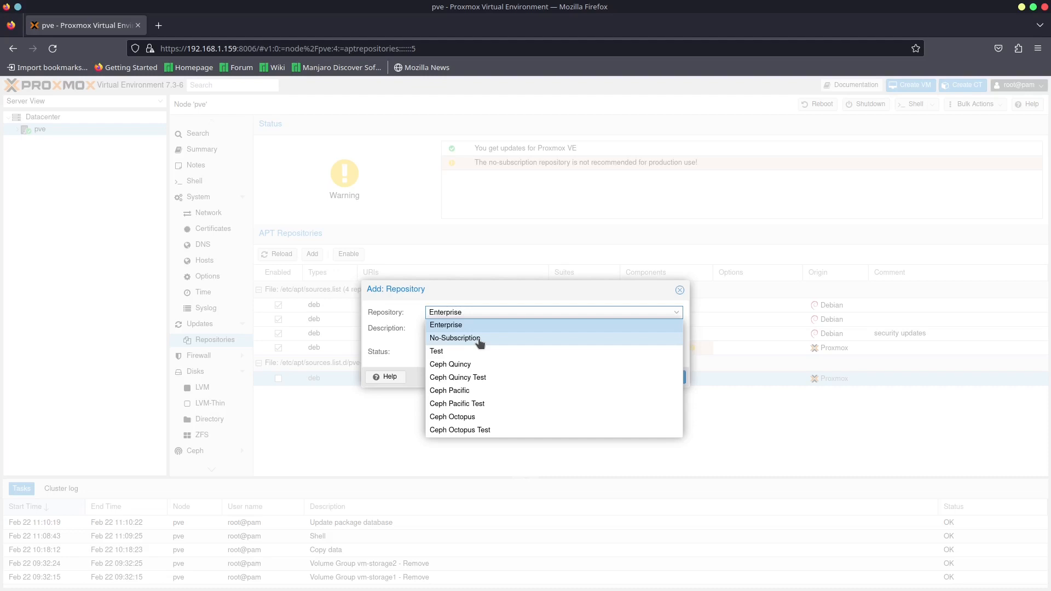
pyautogui.click(679, 290)
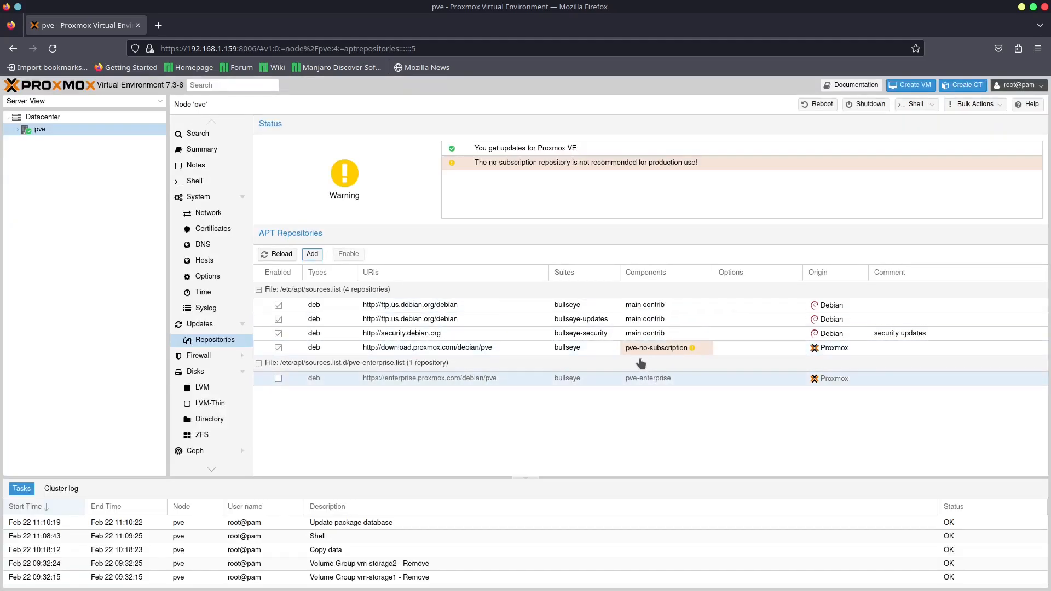
pyautogui.moveTo(692, 350)
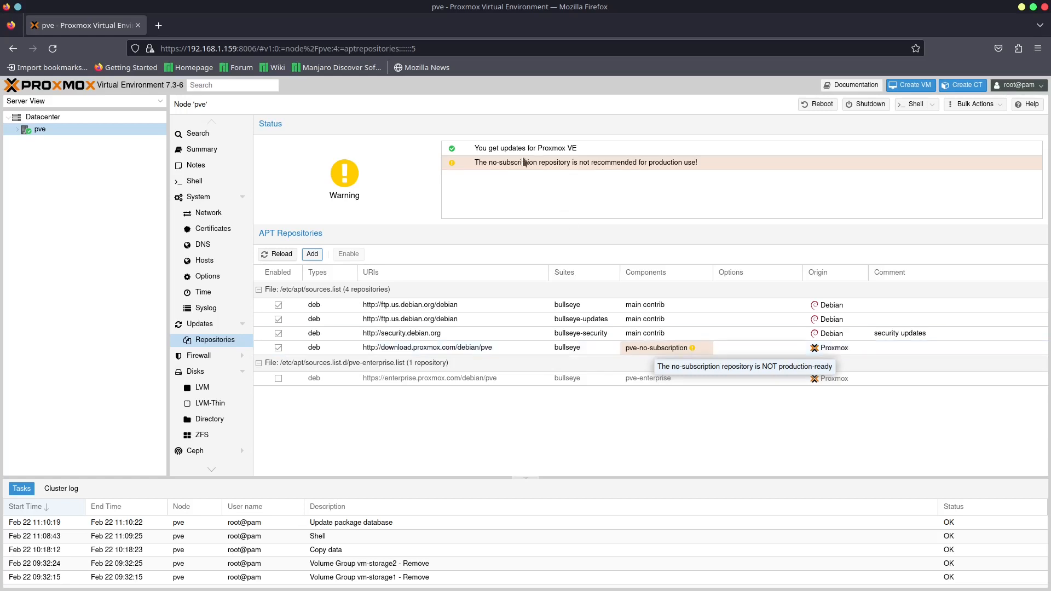
# - Examine the pve node's firewall rules and its list of physical disks and partitions
pyautogui.click(193, 358)
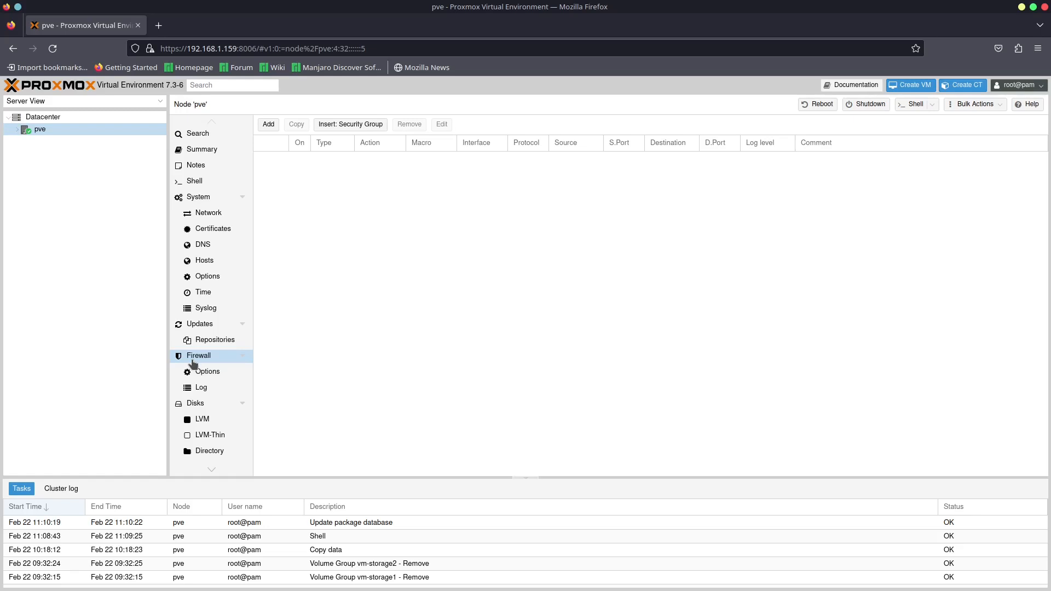
pyautogui.click(200, 408)
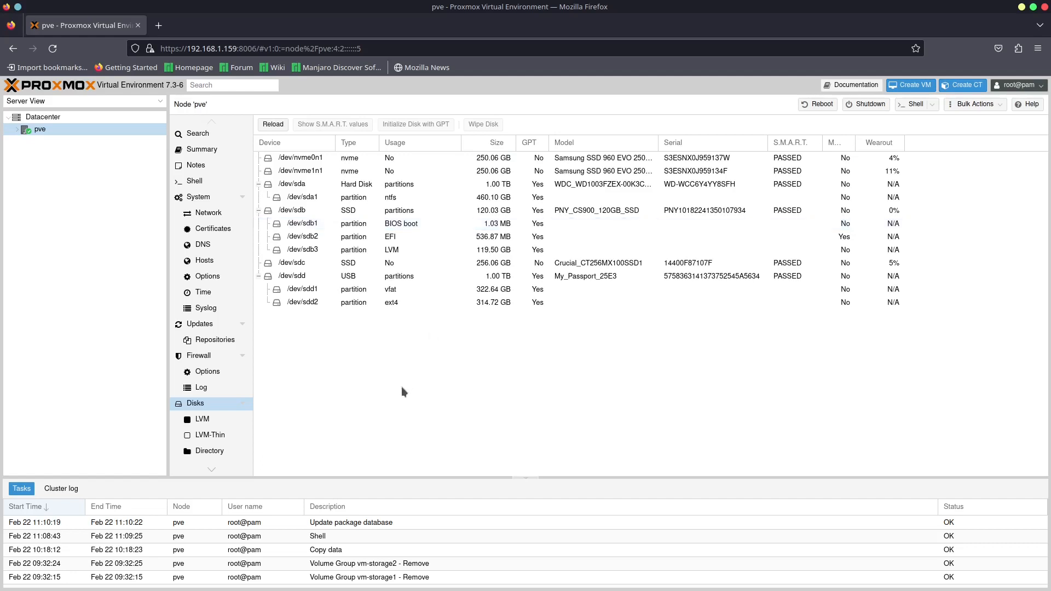
# - Create an LVM volume group named vm-storage1 on disk /dev/nvme0n1 with Add Storage enabled, and select its disk in the list
pyautogui.scroll(-2, 202, 397)
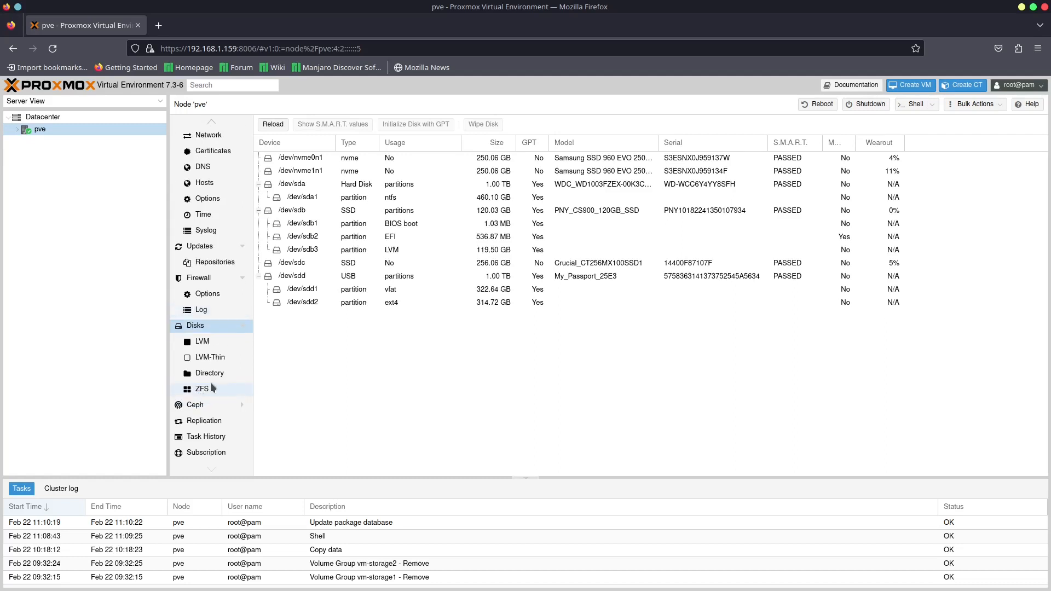
pyautogui.click(208, 347)
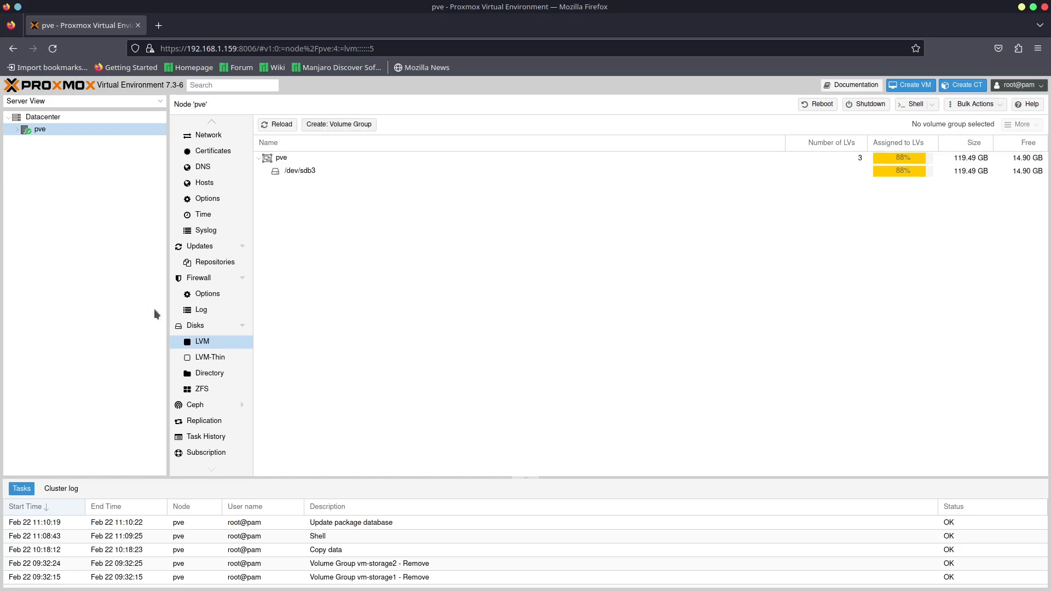
pyautogui.click(335, 125)
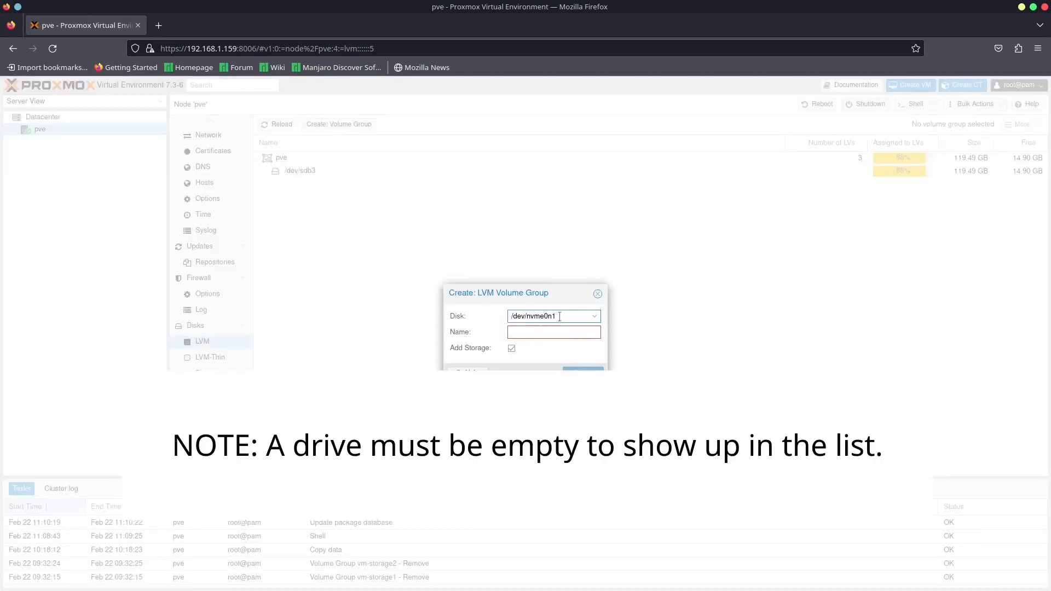
pyautogui.click(596, 316)
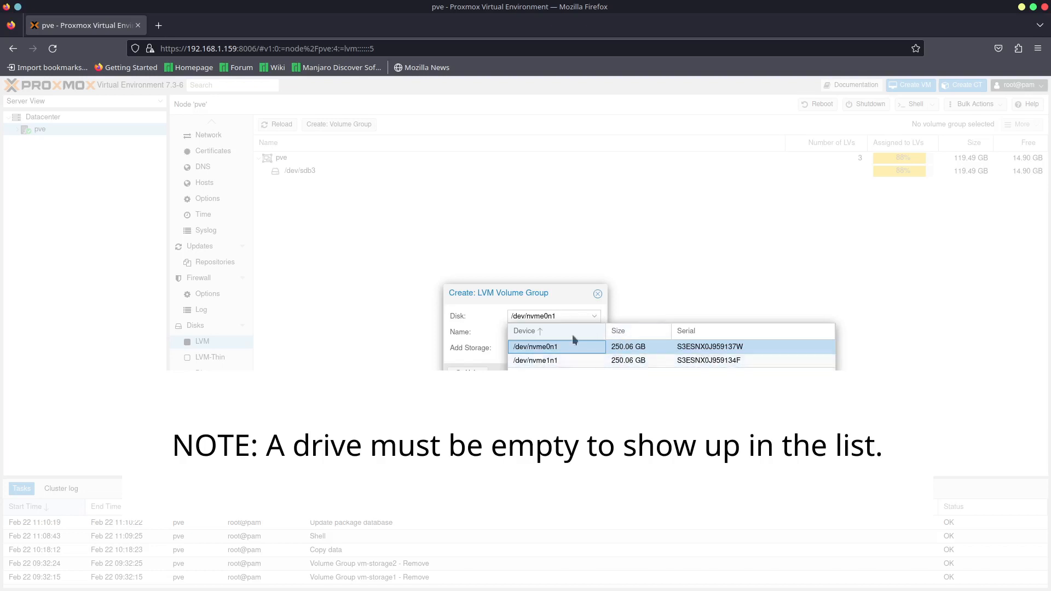
pyautogui.click(563, 350)
pyautogui.click(546, 333)
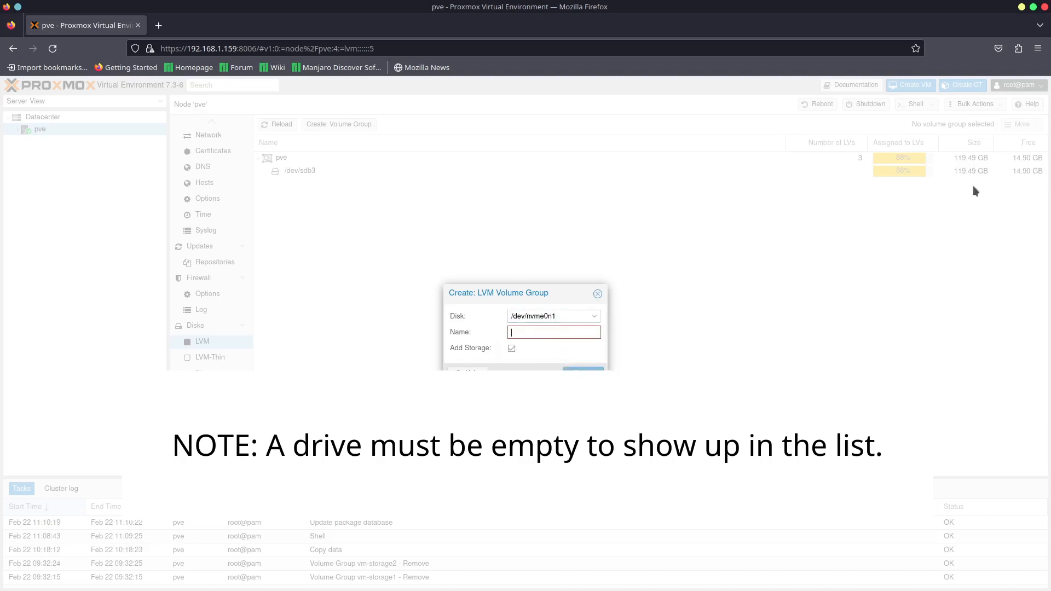
pyautogui.write('vm-sto')
pyautogui.write('orage1')
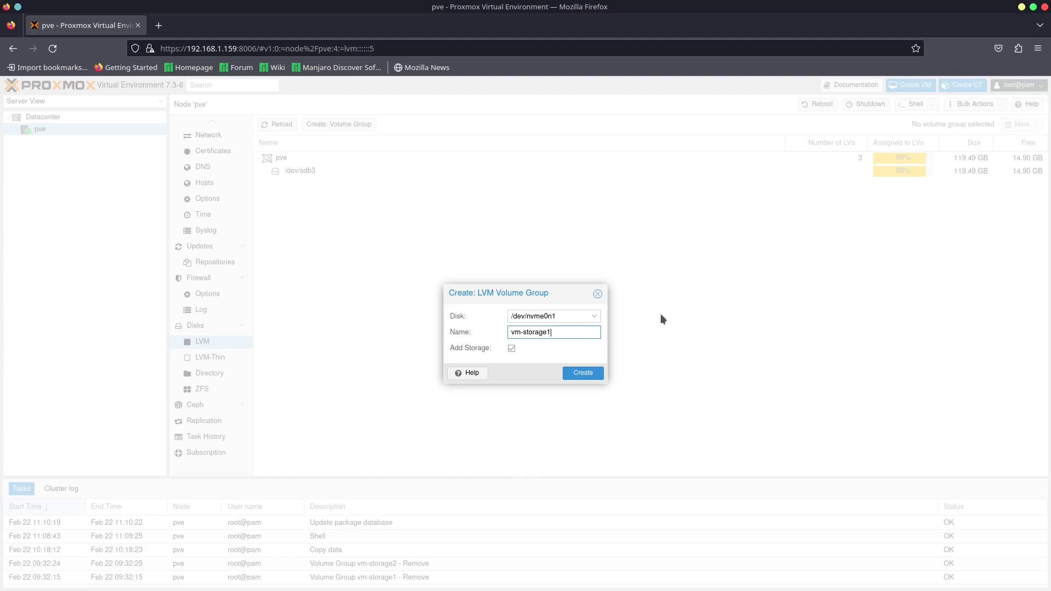
pyautogui.click(590, 374)
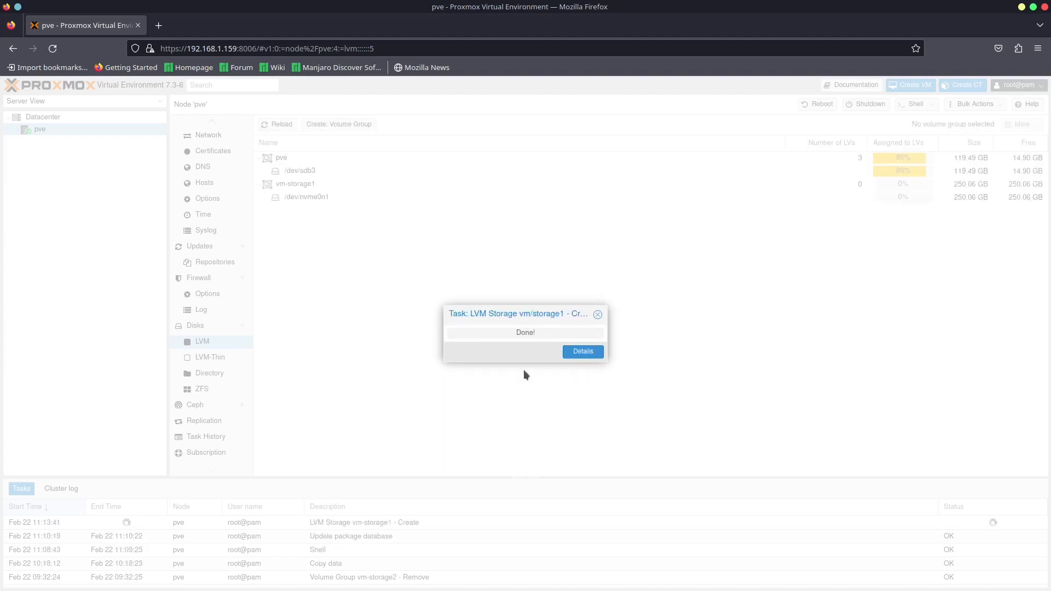
pyautogui.click(306, 198)
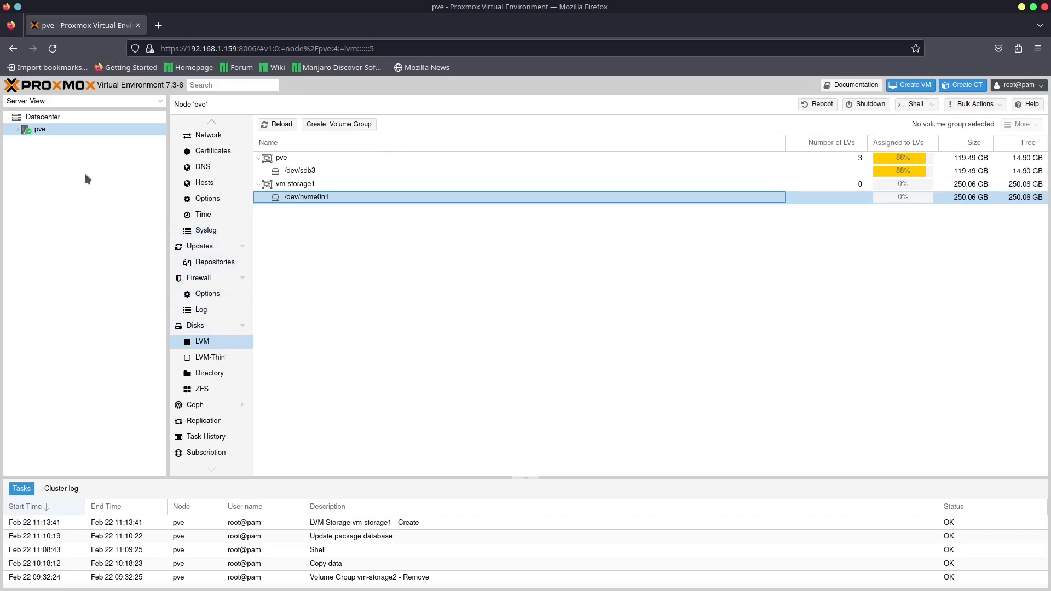
# - Review the summary and ISO images of the pve node's local storage, and check the ISO upload form without uploading anything
pyautogui.click(17, 131)
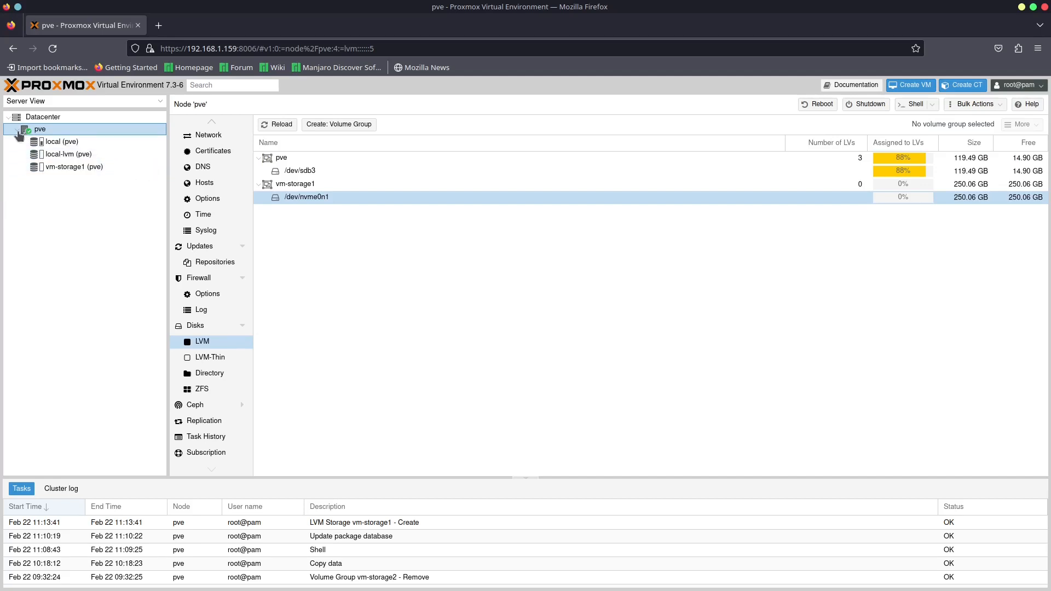
pyautogui.click(59, 145)
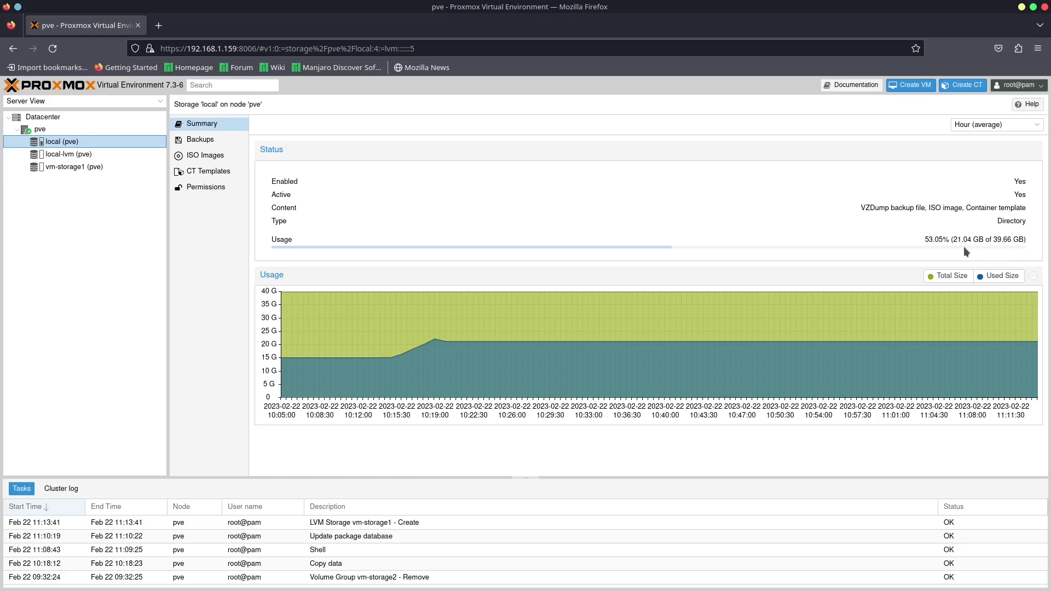
pyautogui.click(198, 159)
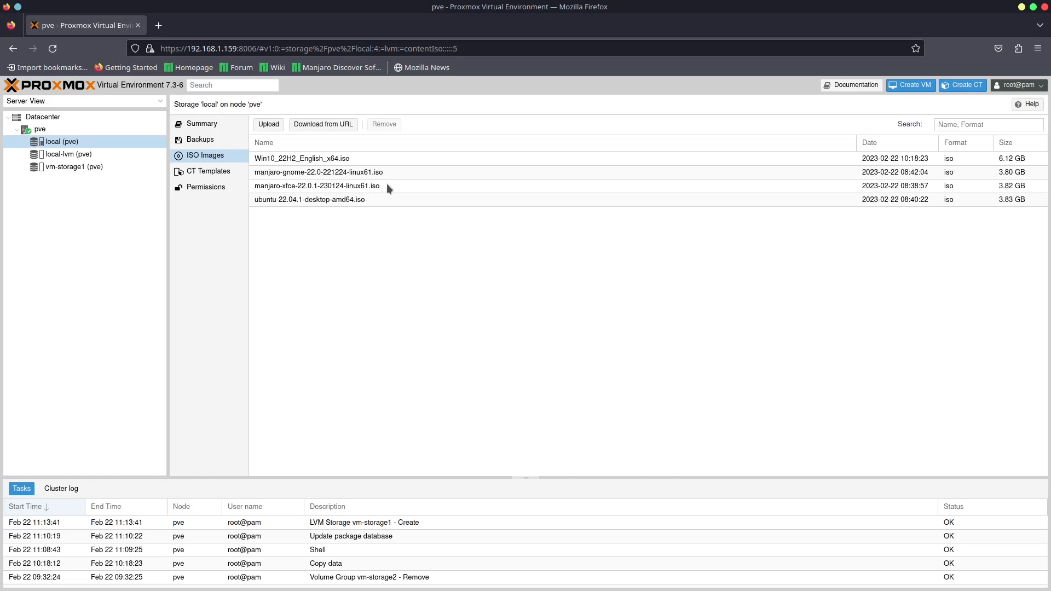
pyautogui.click(268, 125)
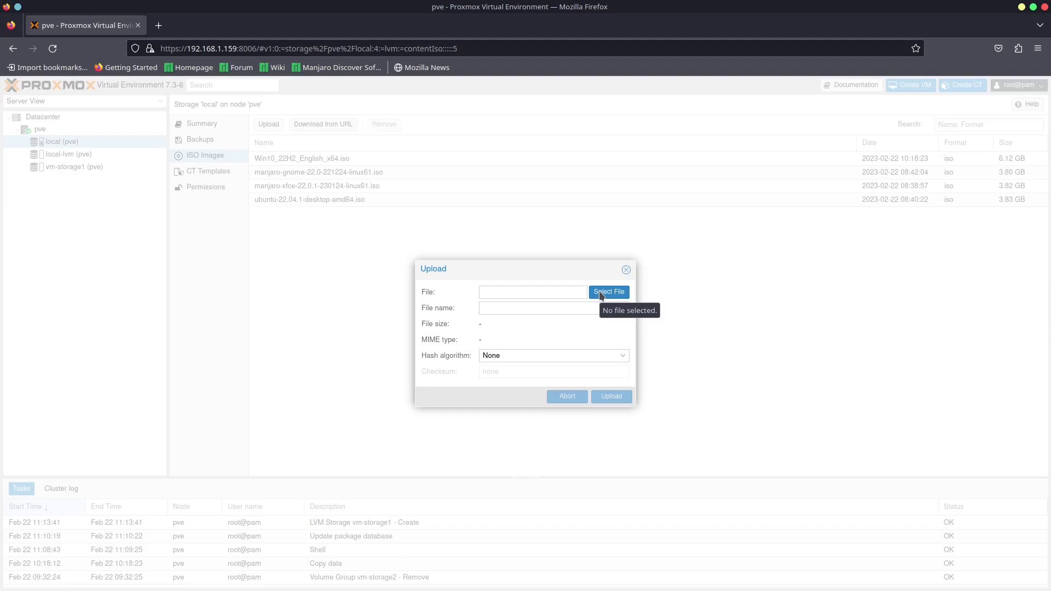
pyautogui.click(625, 270)
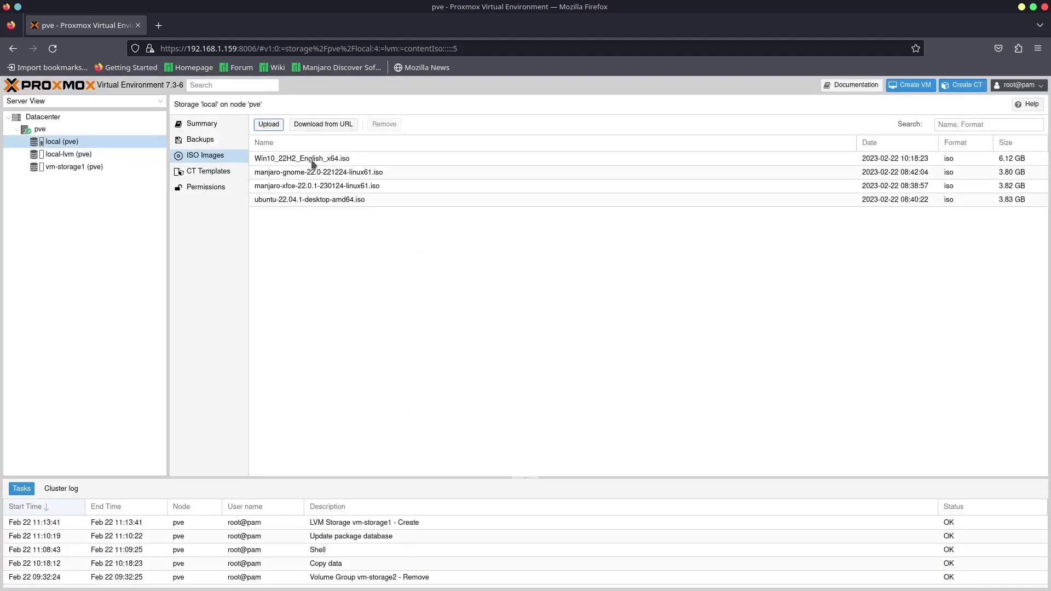
# - Browse the container templates offered for the local storage without downloading one
pyautogui.click(224, 176)
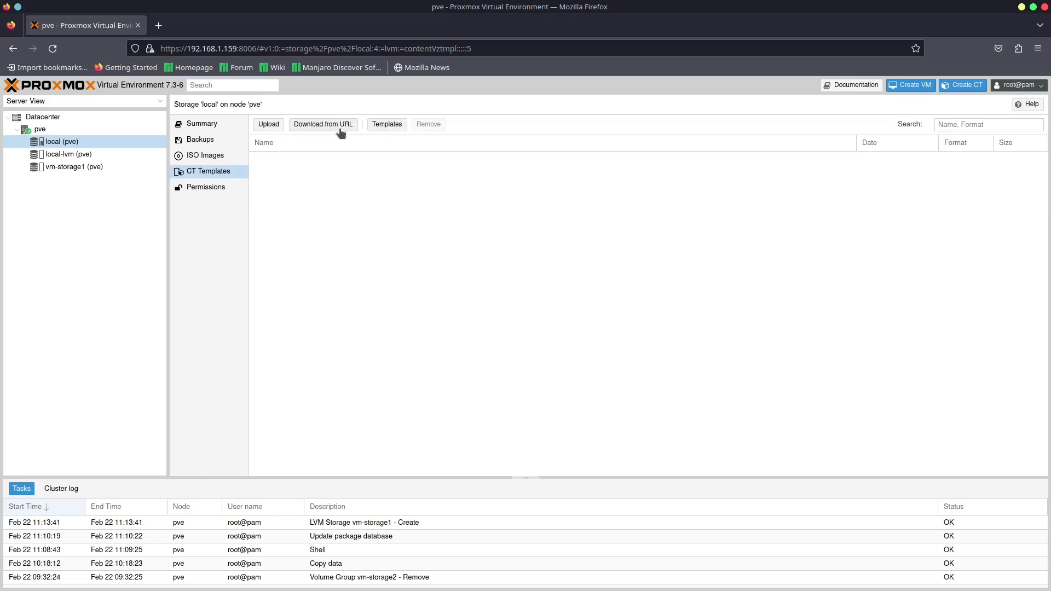
pyautogui.click(389, 127)
pyautogui.scroll(-3, 451, 274)
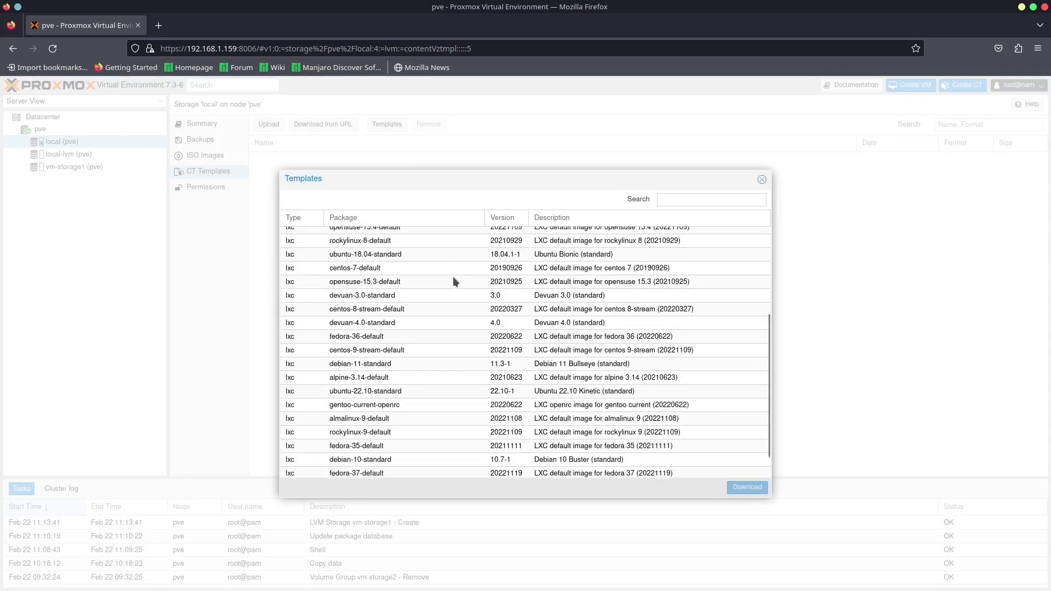
pyautogui.scroll(3, 493, 279)
pyautogui.click(446, 317)
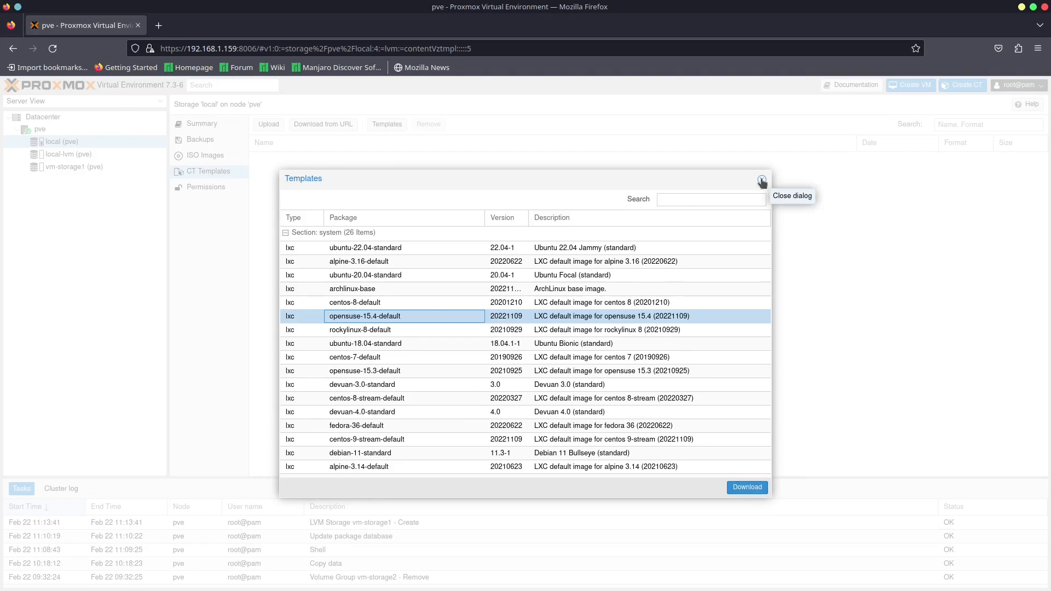
pyautogui.click(762, 180)
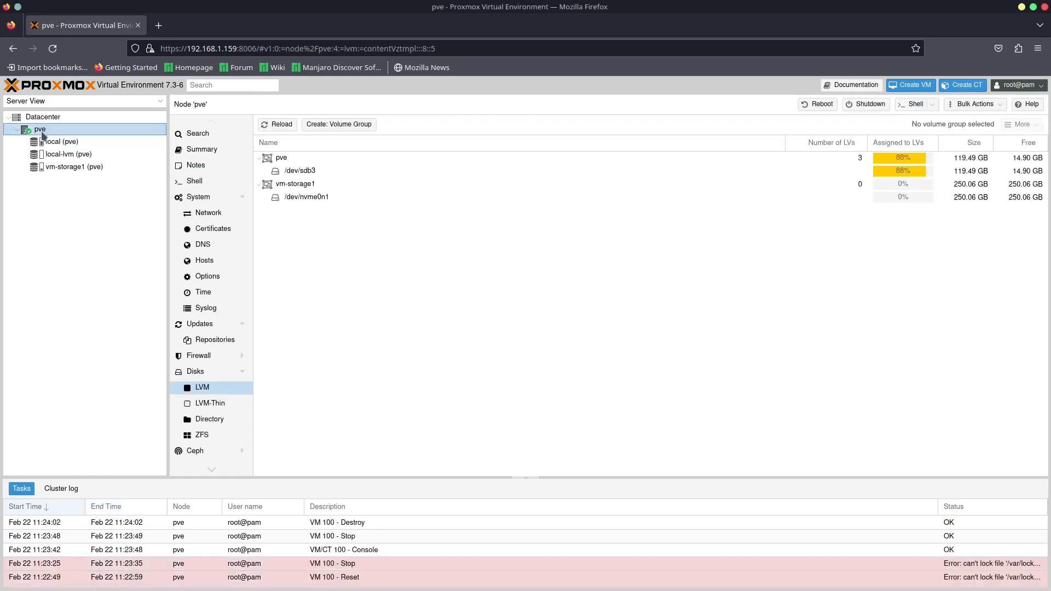
# - Start creating a virtual machine on node pve with VM ID 100 and name it manjaro
pyautogui.rightClick(41, 132)
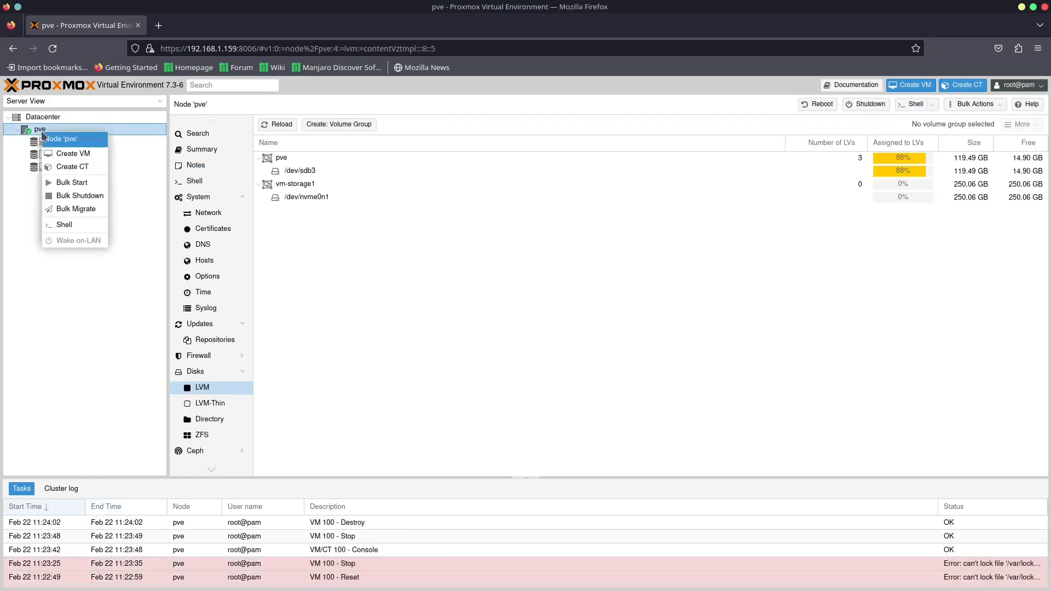
pyautogui.click(62, 156)
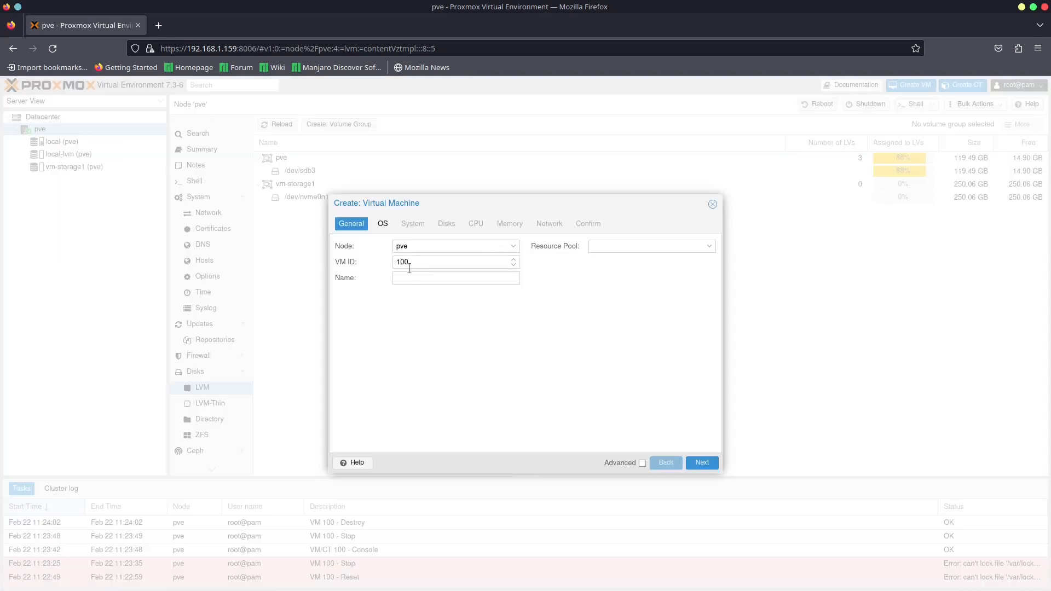
pyautogui.click(423, 247)
pyautogui.click(423, 249)
pyautogui.click(428, 259)
pyautogui.click(448, 277)
pyautogui.write('manjaro')
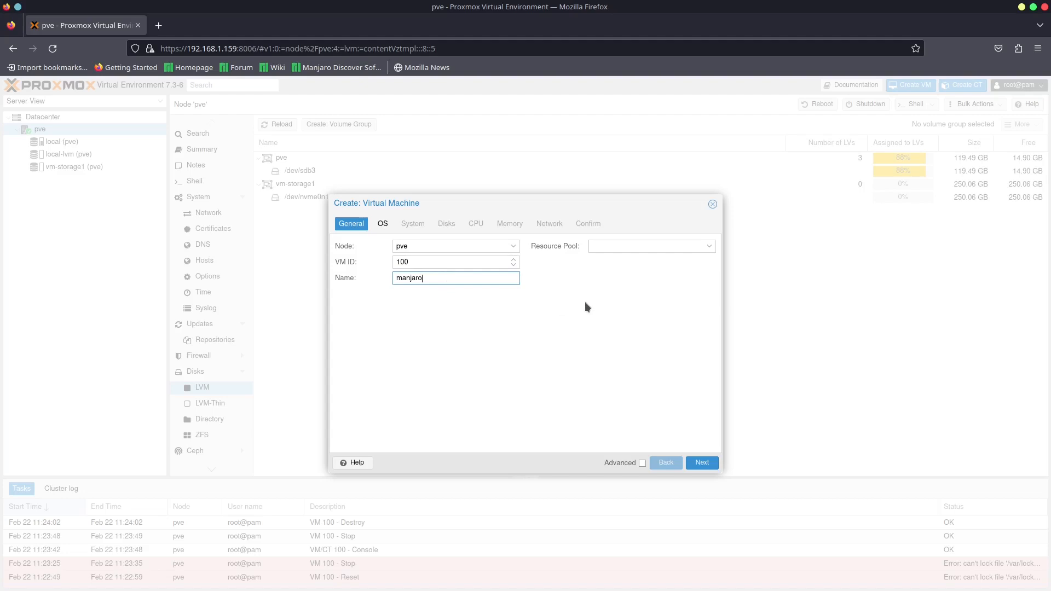
# - Choose manjaro-xfce-22.0.1-230124-linux61.iso from local storage as the installation image and keep Linux as the guest OS type
pyautogui.click(386, 226)
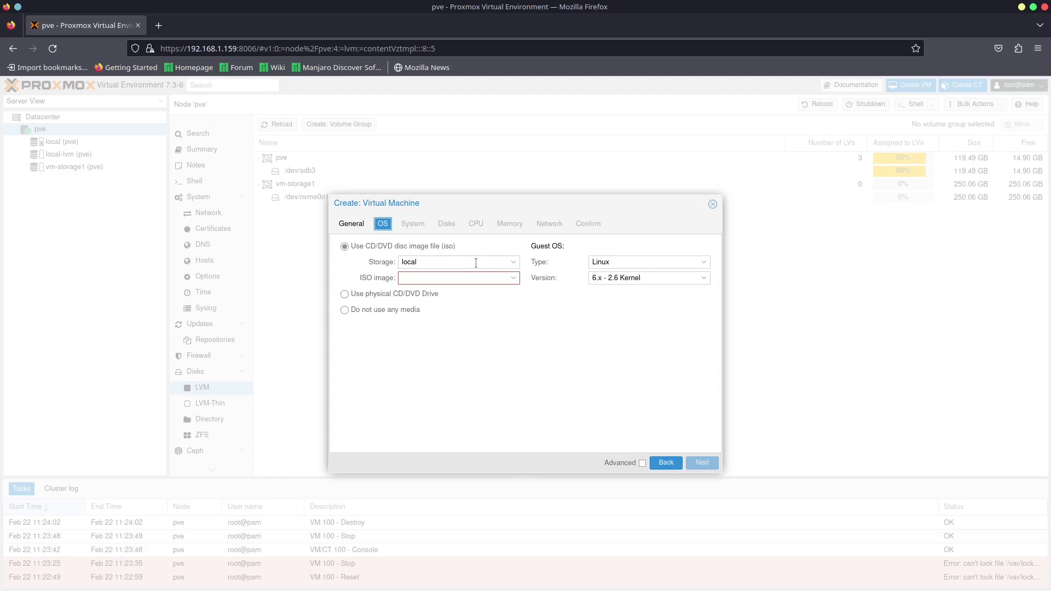
pyautogui.click(512, 262)
pyautogui.click(513, 266)
pyautogui.click(514, 278)
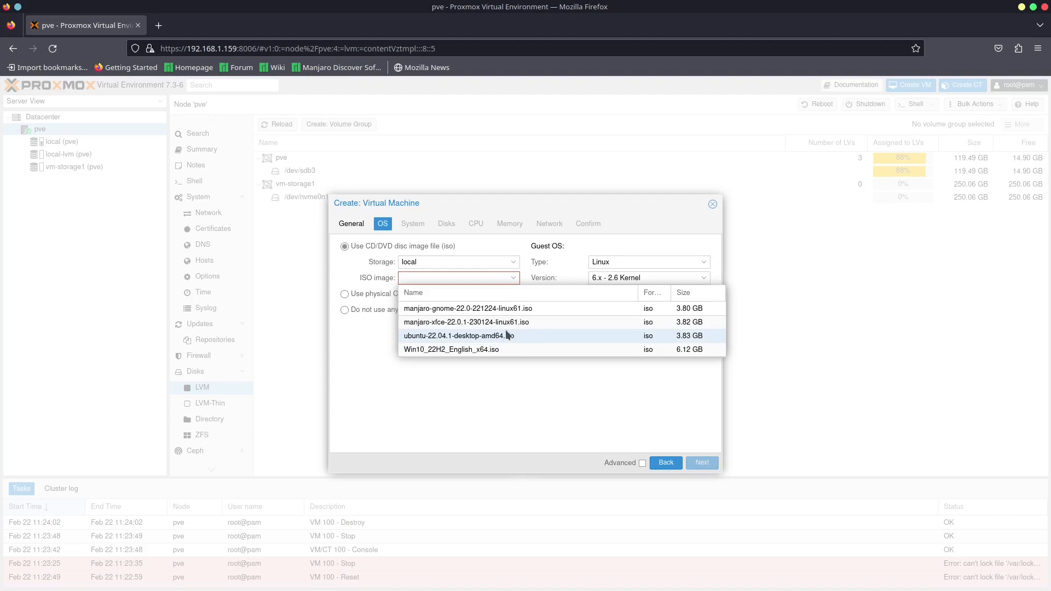
pyautogui.click(442, 323)
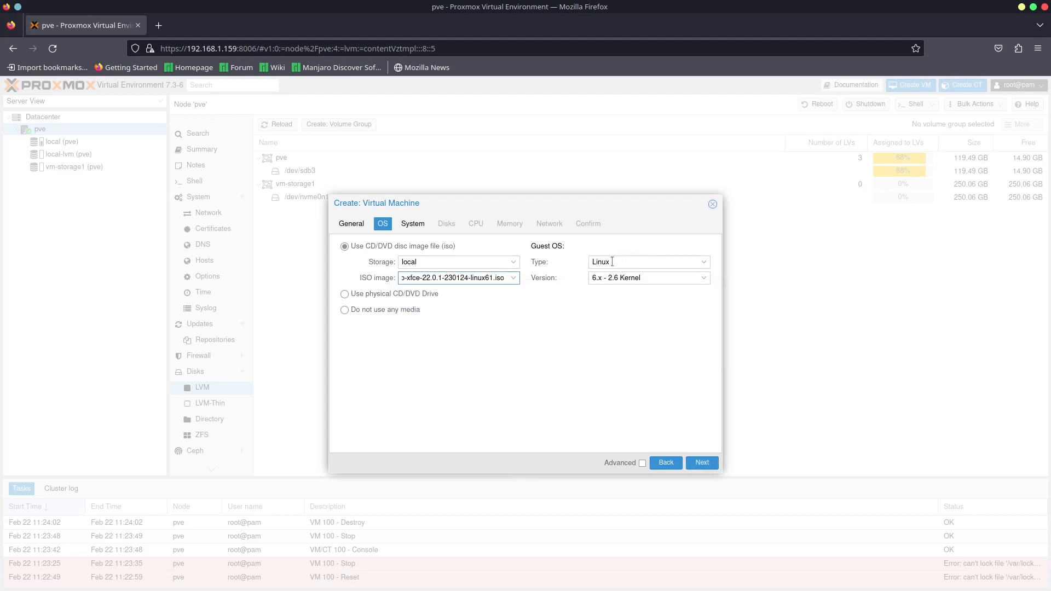
pyautogui.click(636, 266)
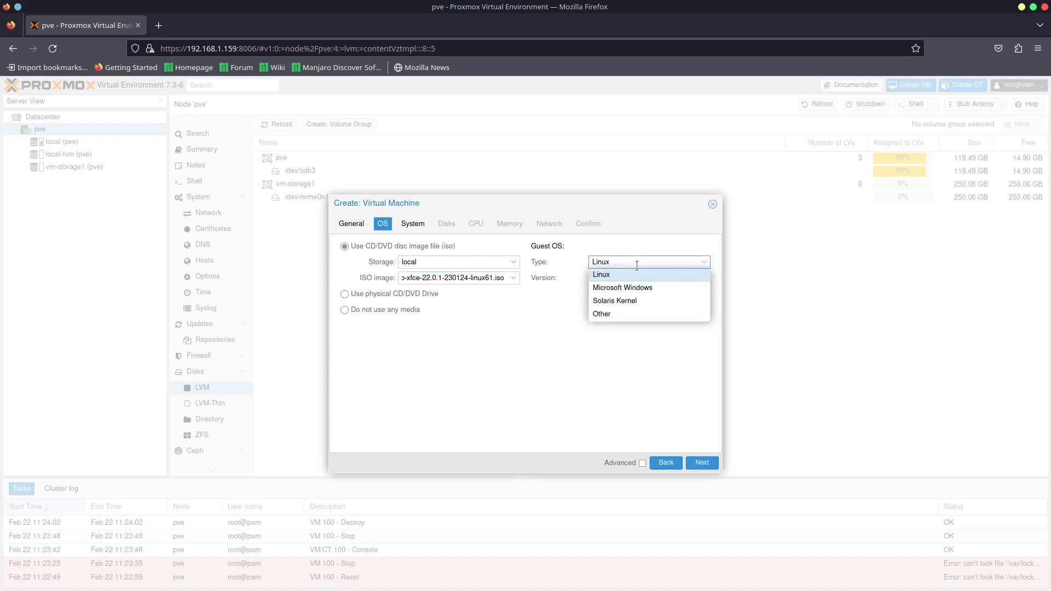
pyautogui.click(636, 265)
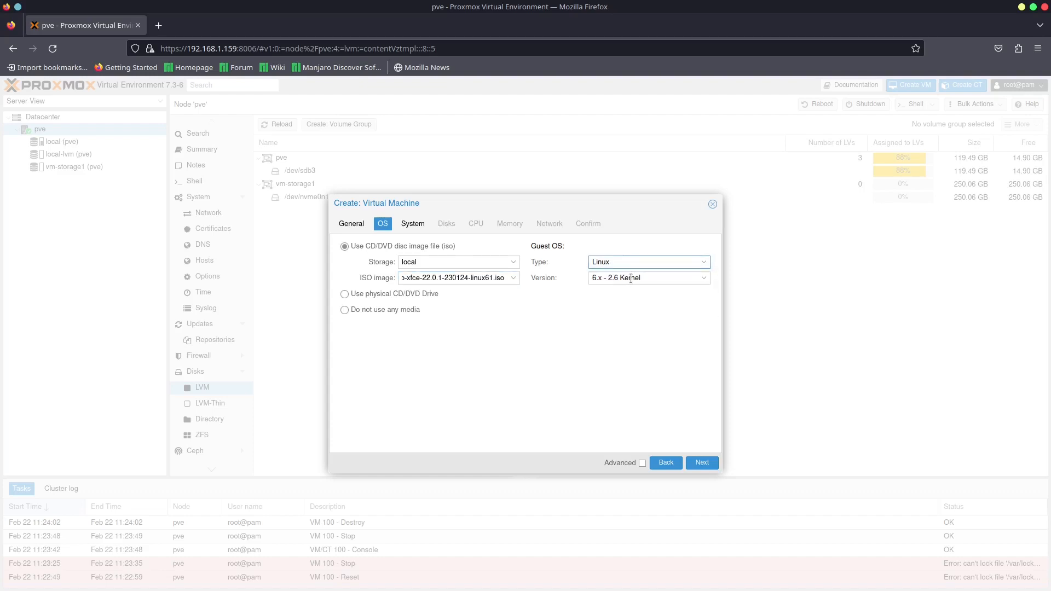
# - Review the BIOS and TPM options, keep Default (SeaBIOS) without a TPM, and continue to the disk settings
pyautogui.click(412, 225)
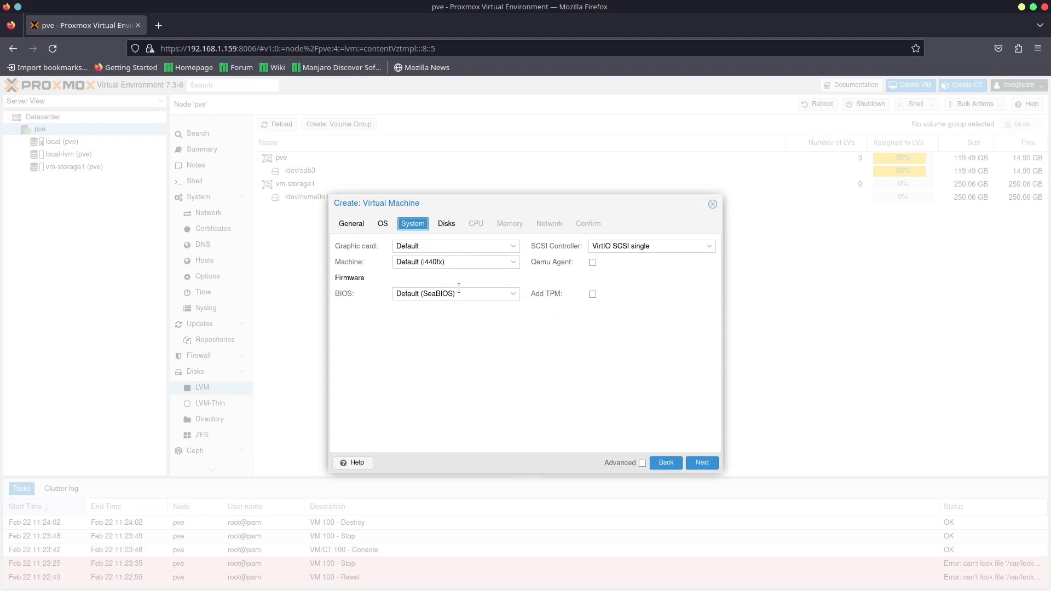
pyautogui.click(485, 296)
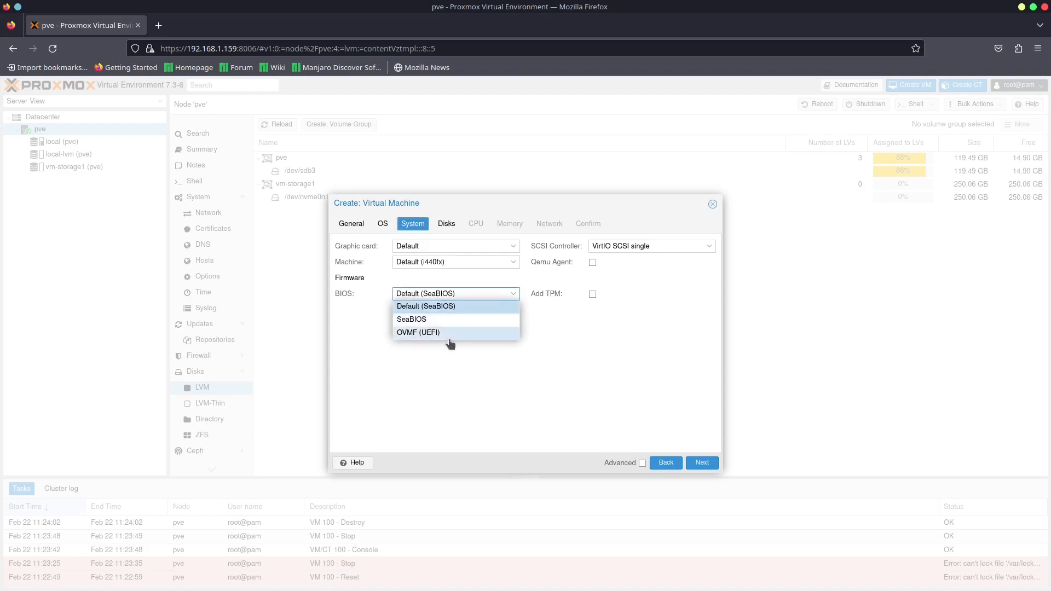
pyautogui.click(582, 361)
pyautogui.click(593, 295)
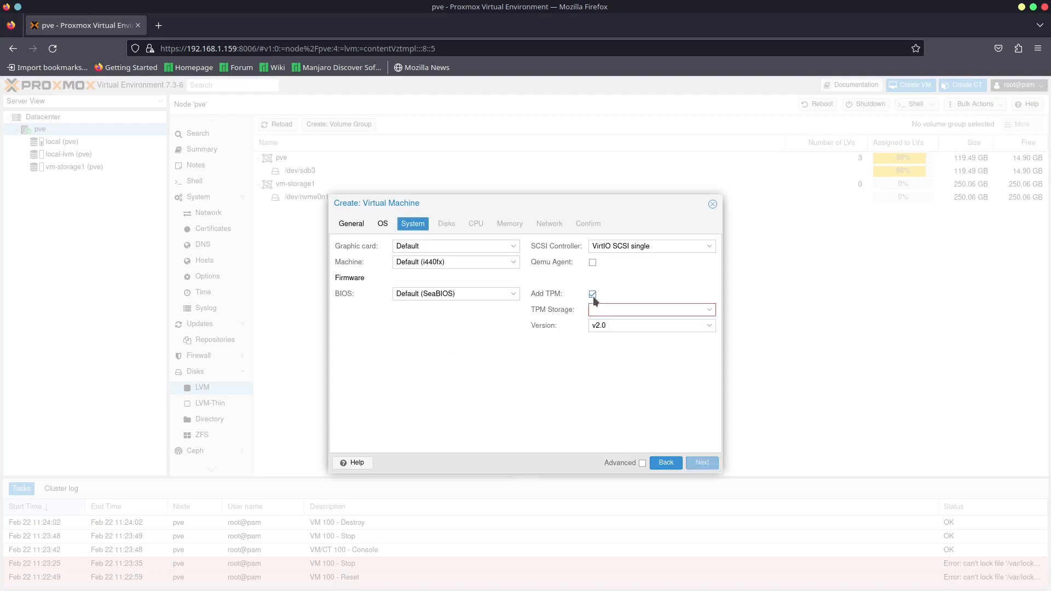
pyautogui.click(592, 296)
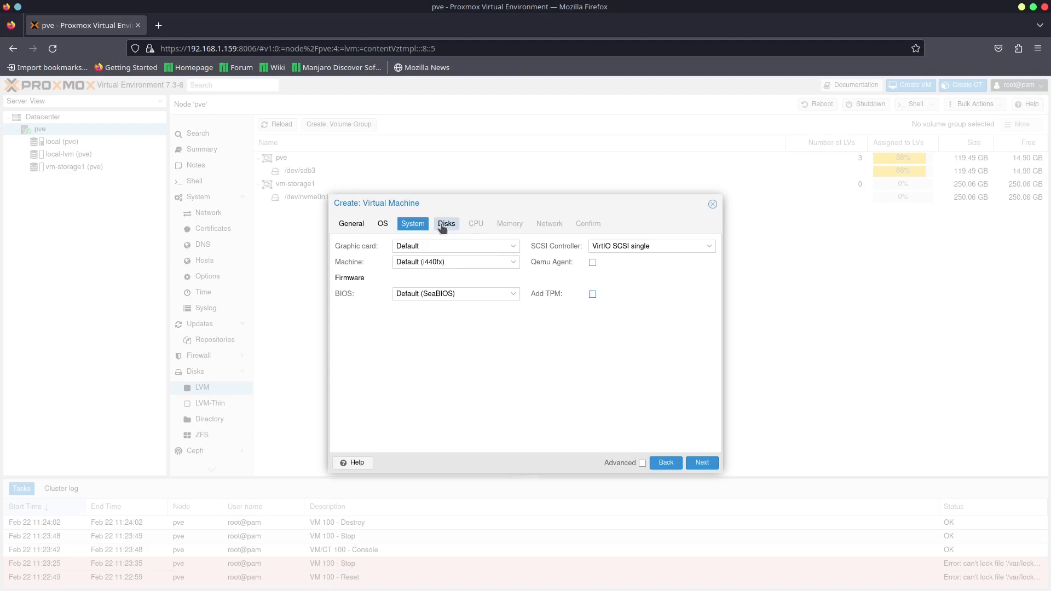
pyautogui.click(698, 462)
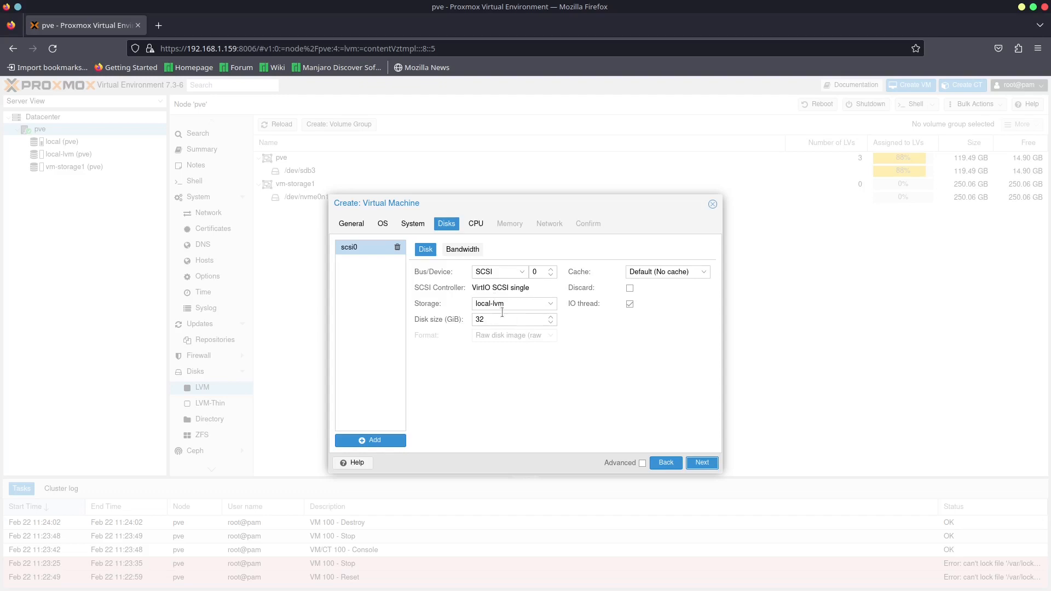
# - Place the VM's scsi0 disk on vm-storage1 with a size of 40 GiB and enable Discard
pyautogui.click(546, 305)
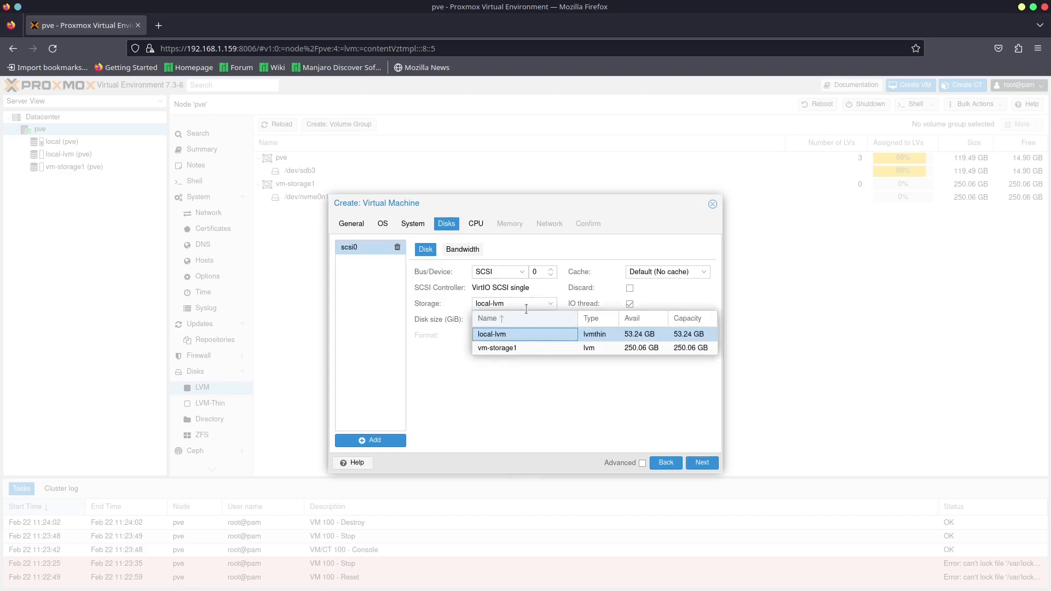
pyautogui.click(510, 350)
pyautogui.click(492, 319)
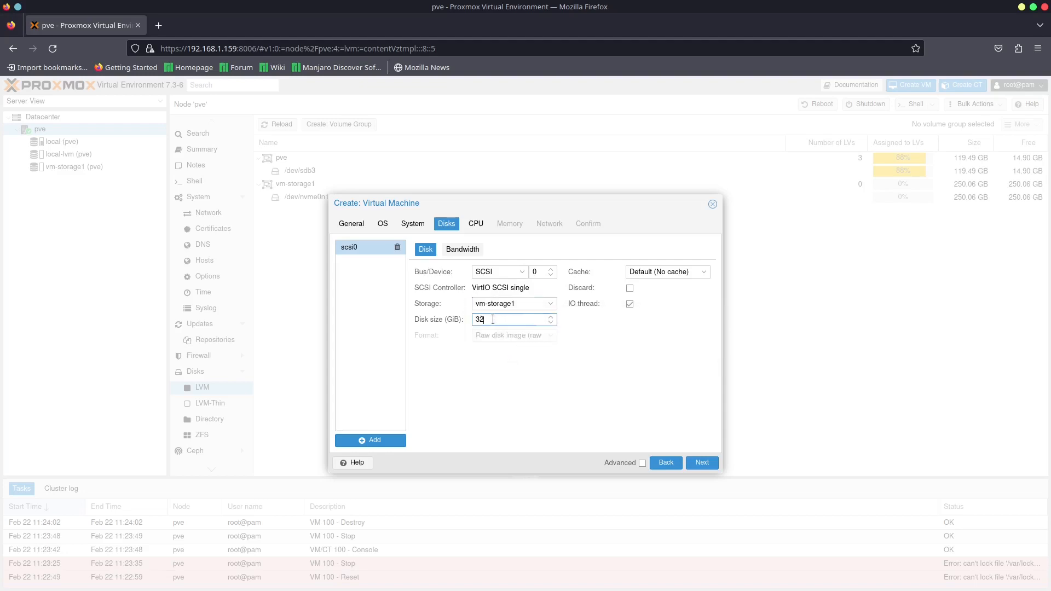
pyautogui.click(515, 304)
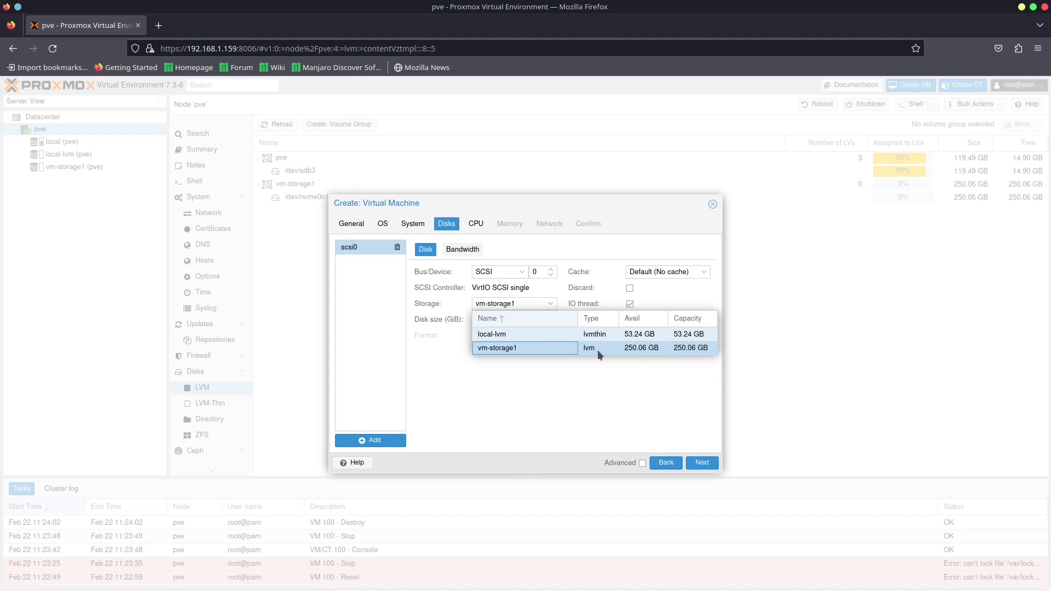
pyautogui.click(518, 352)
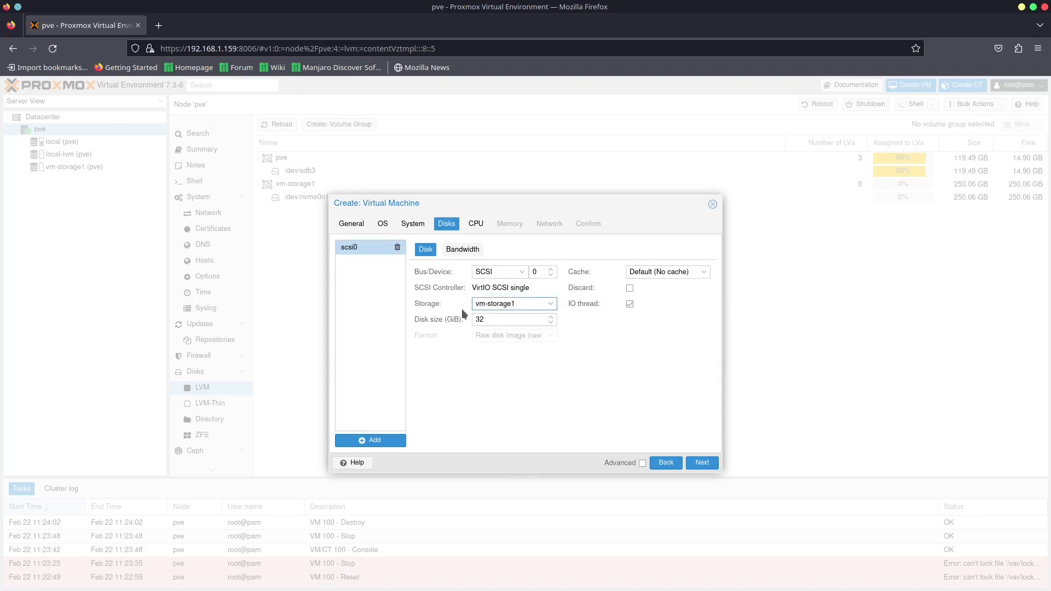
pyautogui.press('Tab')
pyautogui.write('40')
pyautogui.click(631, 288)
# - Give the VM 4 CPU cores and accept 2048 MiB of memory
pyautogui.click(471, 225)
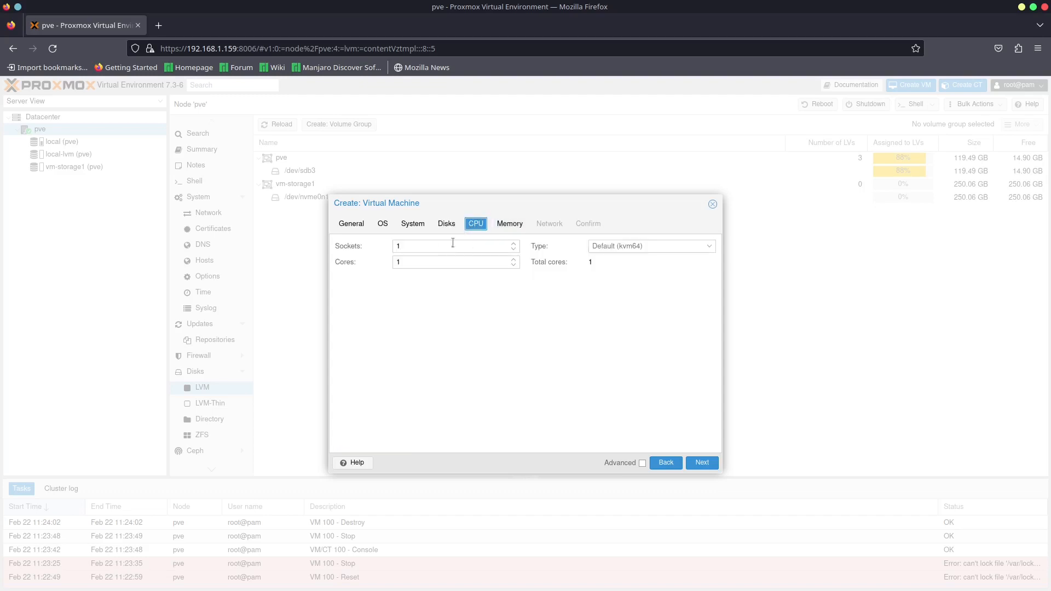
pyautogui.doubleClick(427, 260)
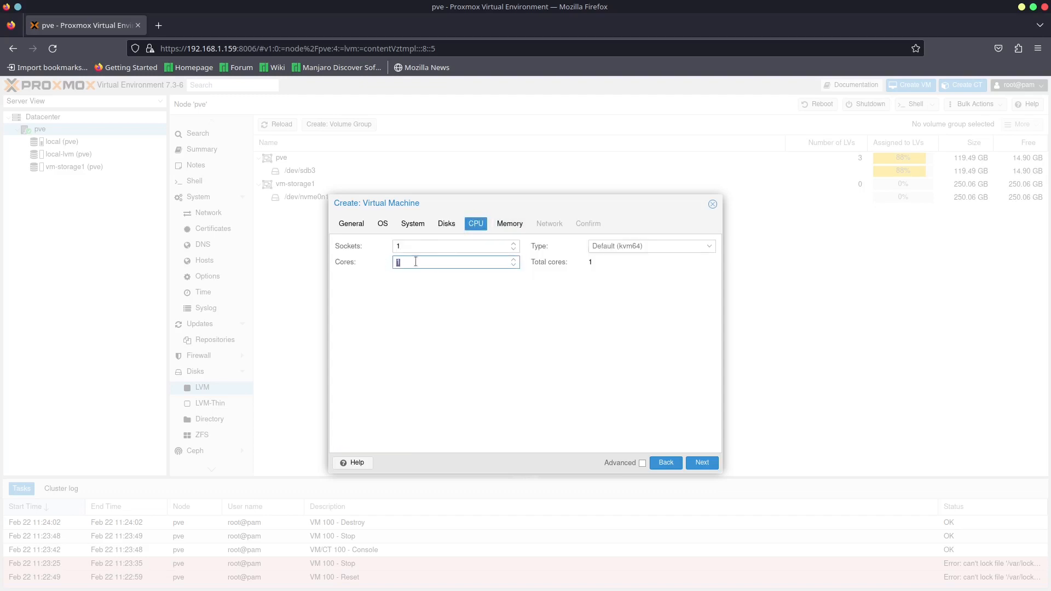
pyautogui.write('4')
pyautogui.click(702, 463)
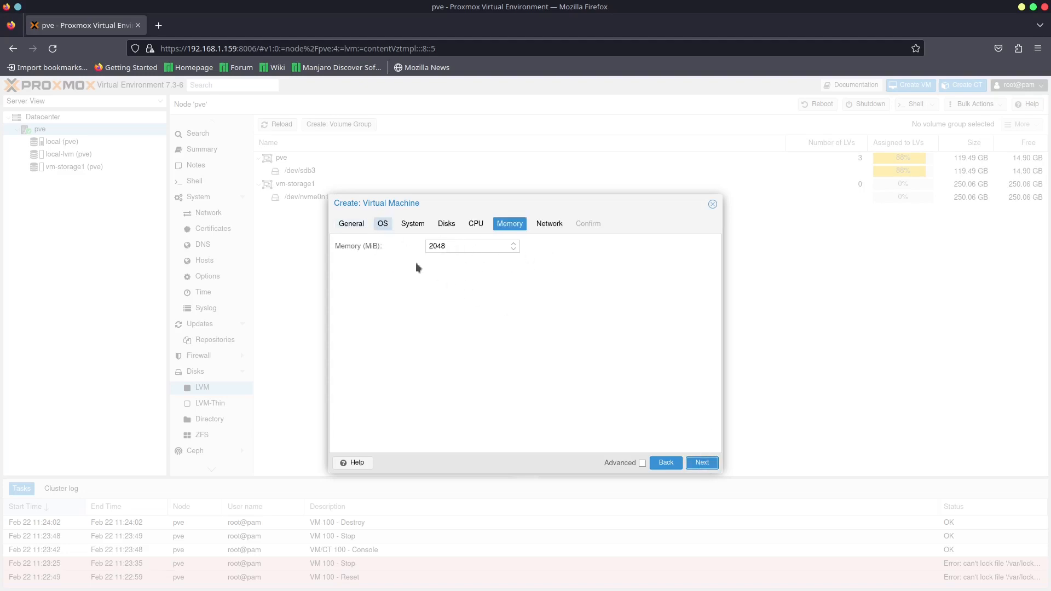
pyautogui.click(702, 464)
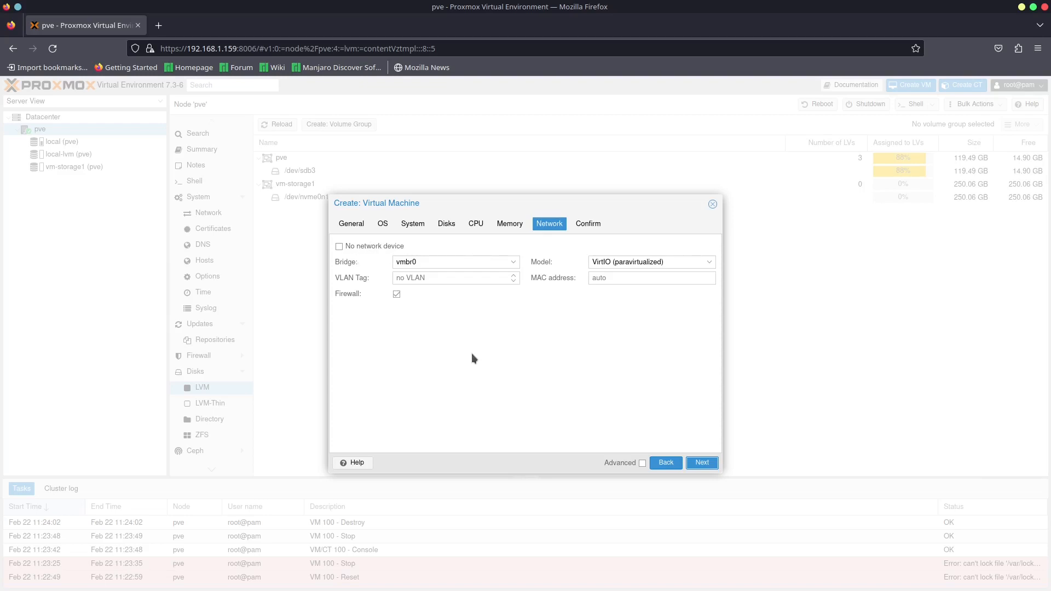
# - Keep the network on bridge vmbr0 with the VirtIO (paravirtualized) model, and finish creating the VM
pyautogui.click(438, 262)
pyautogui.click(415, 266)
pyautogui.click(423, 283)
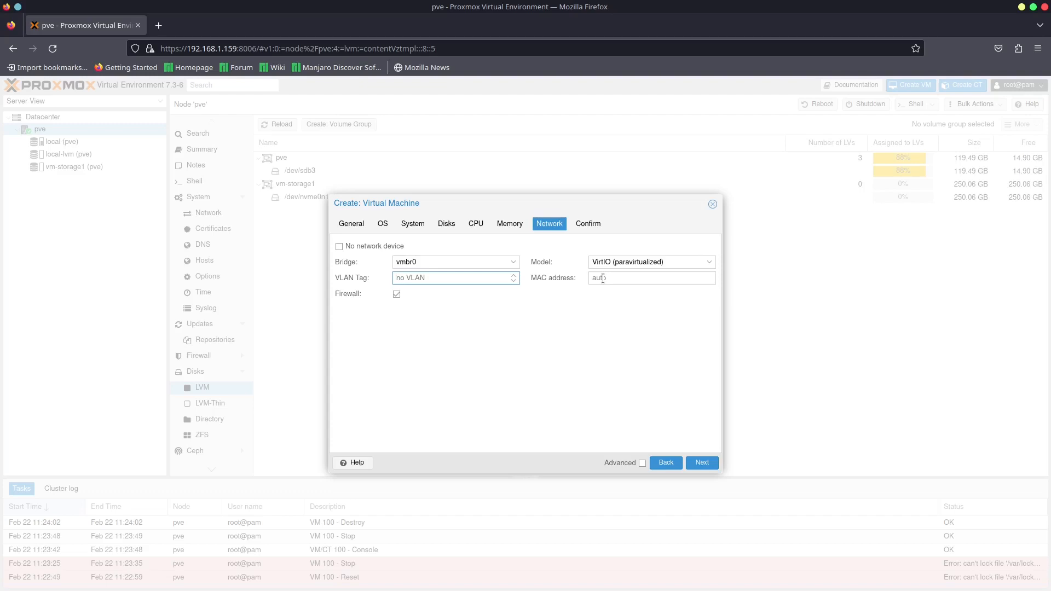
pyautogui.click(624, 262)
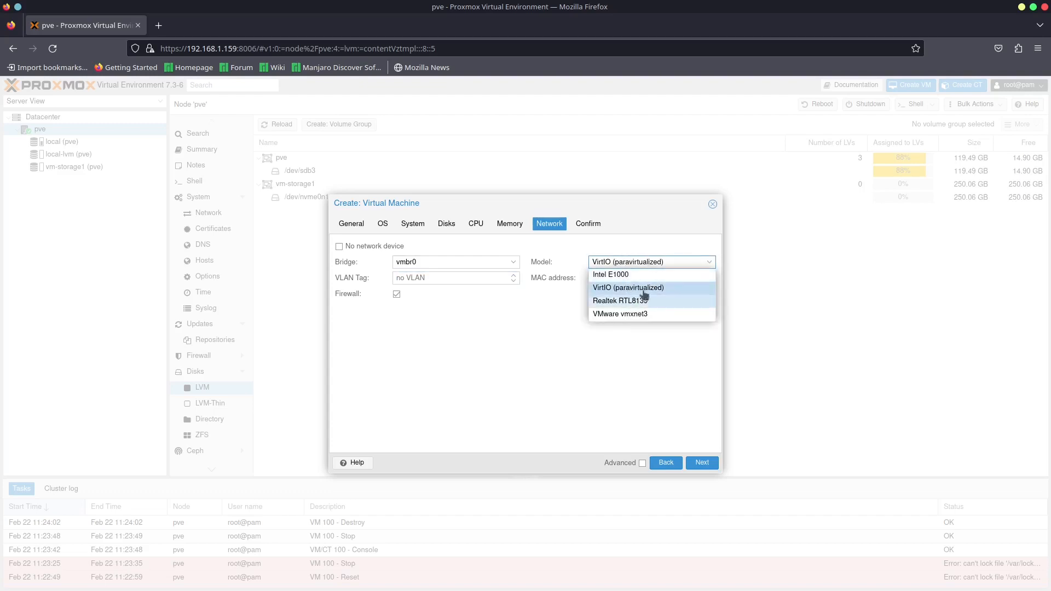
pyautogui.click(650, 243)
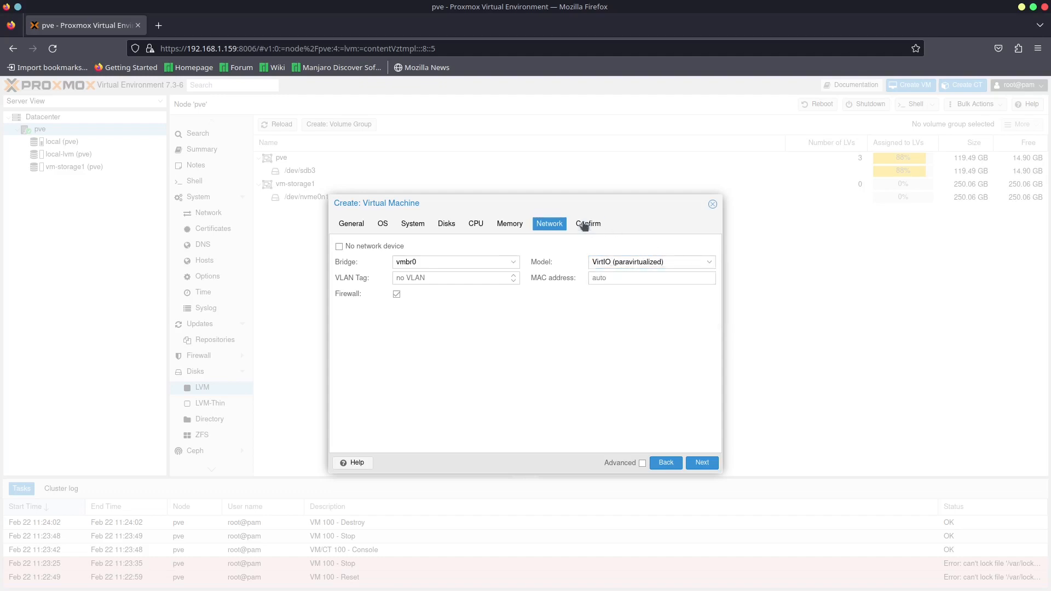
pyautogui.click(606, 262)
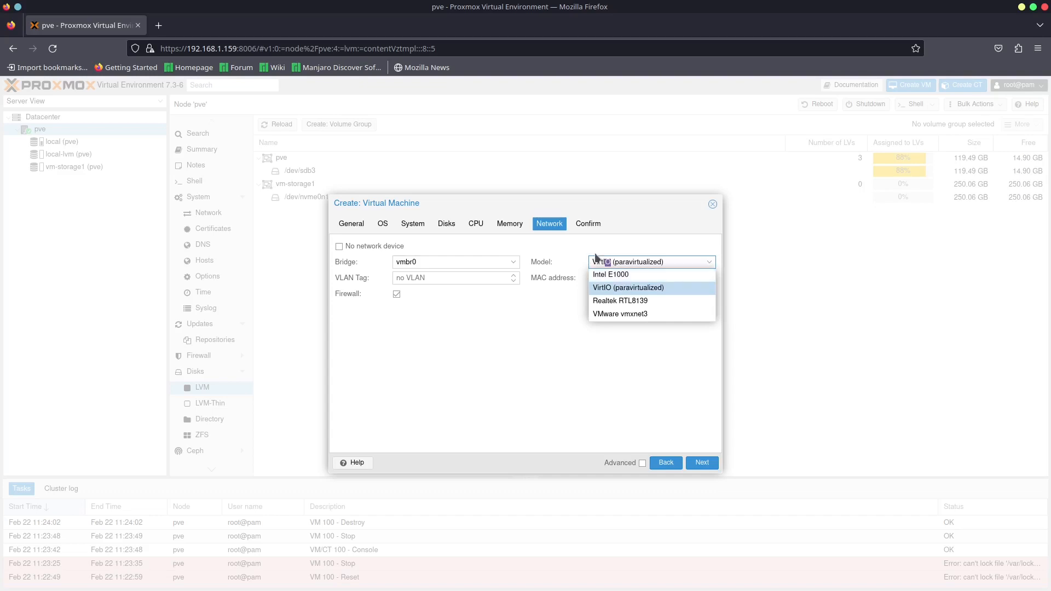
pyautogui.click(624, 286)
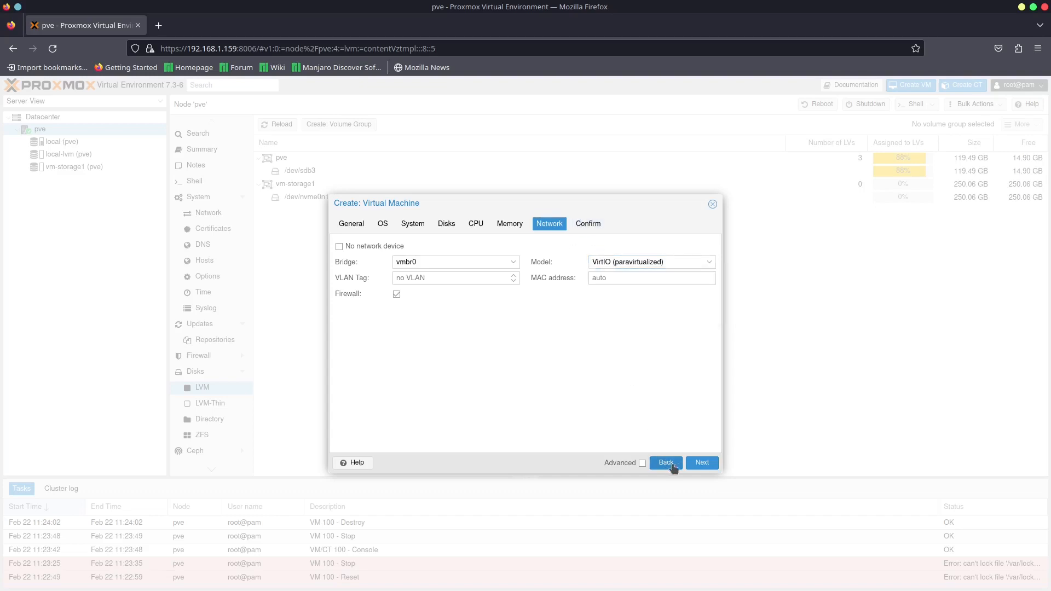
pyautogui.click(700, 463)
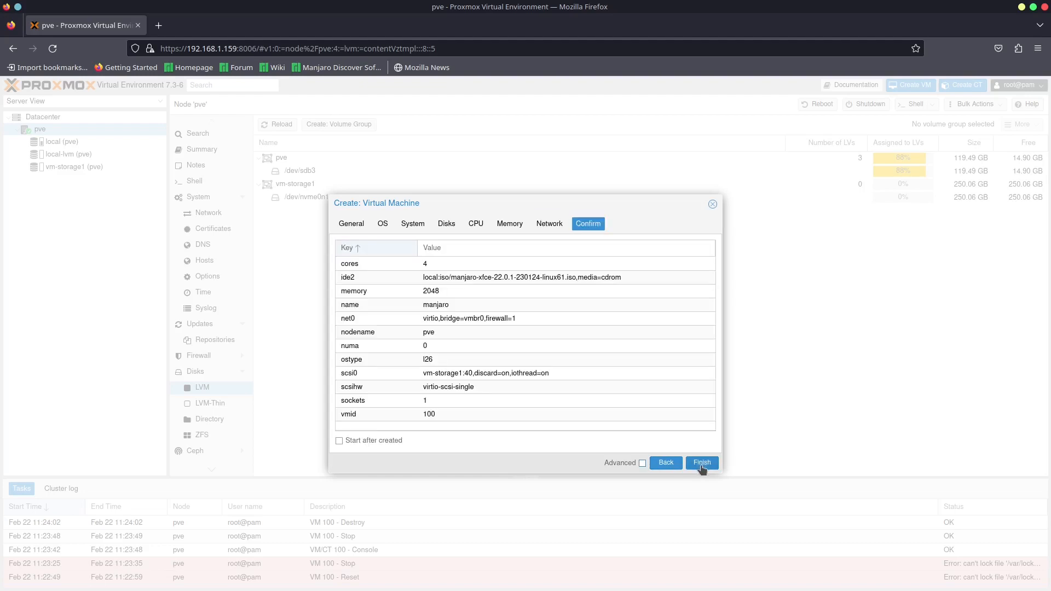
pyautogui.click(701, 463)
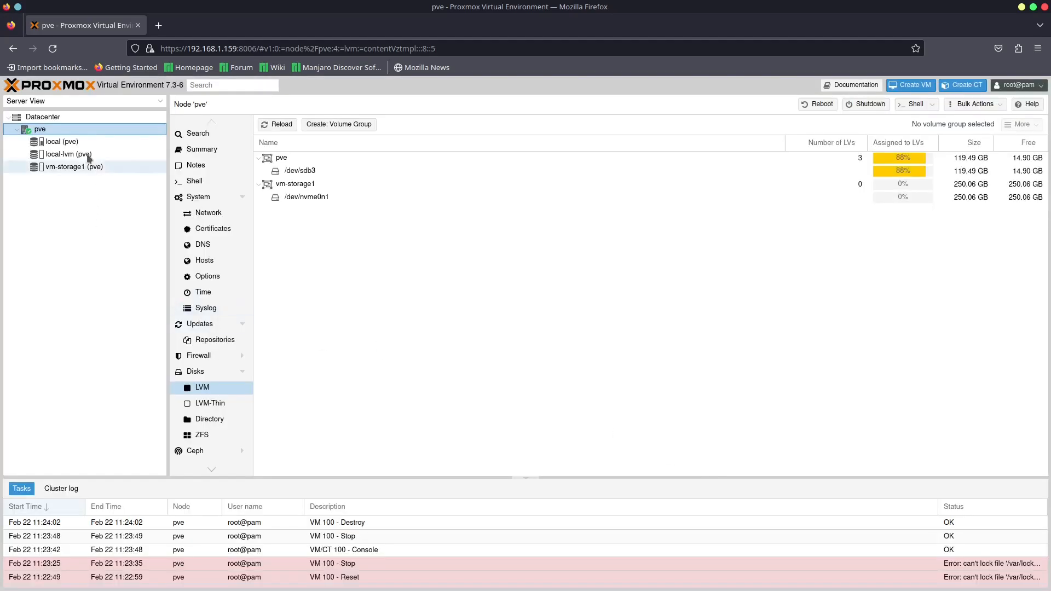
# - Start the manjaro VM from its console and boot the installer with open source drivers
pyautogui.click(51, 143)
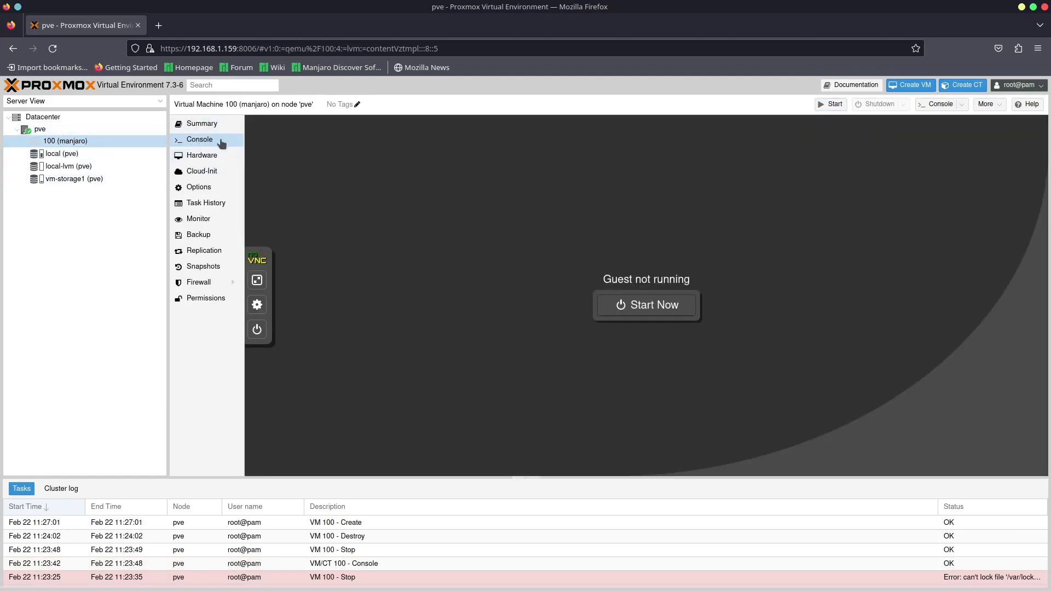
pyautogui.click(652, 311)
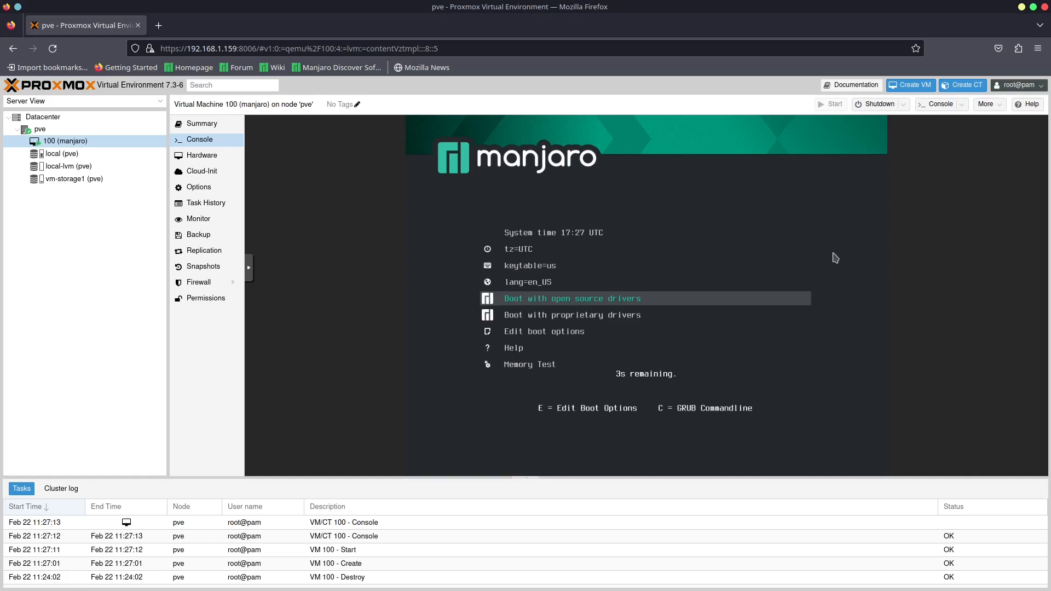
pyautogui.press('Up')
pyautogui.press('Down')
pyautogui.press('Return')
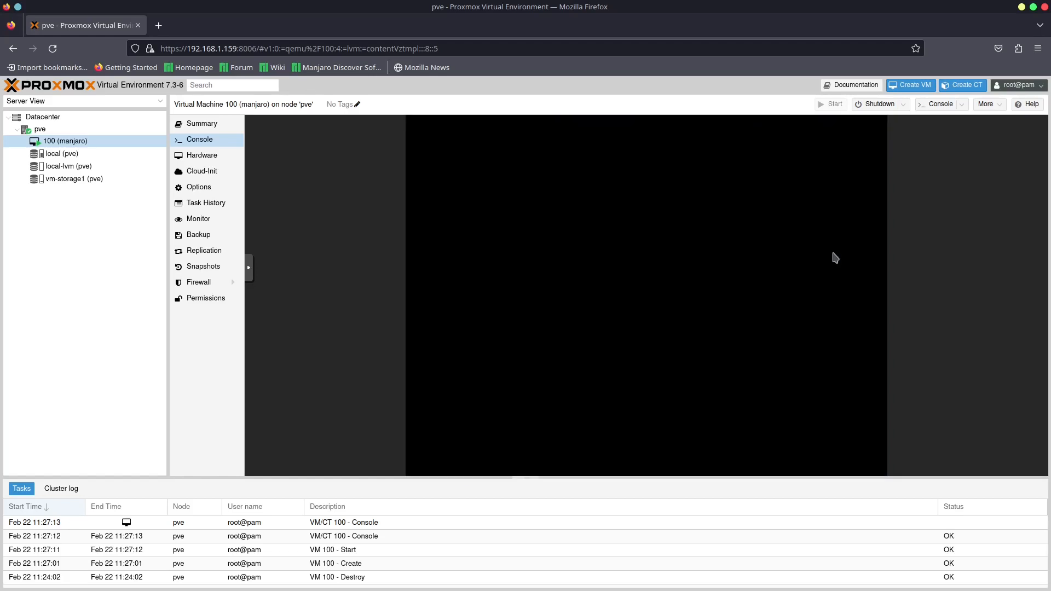